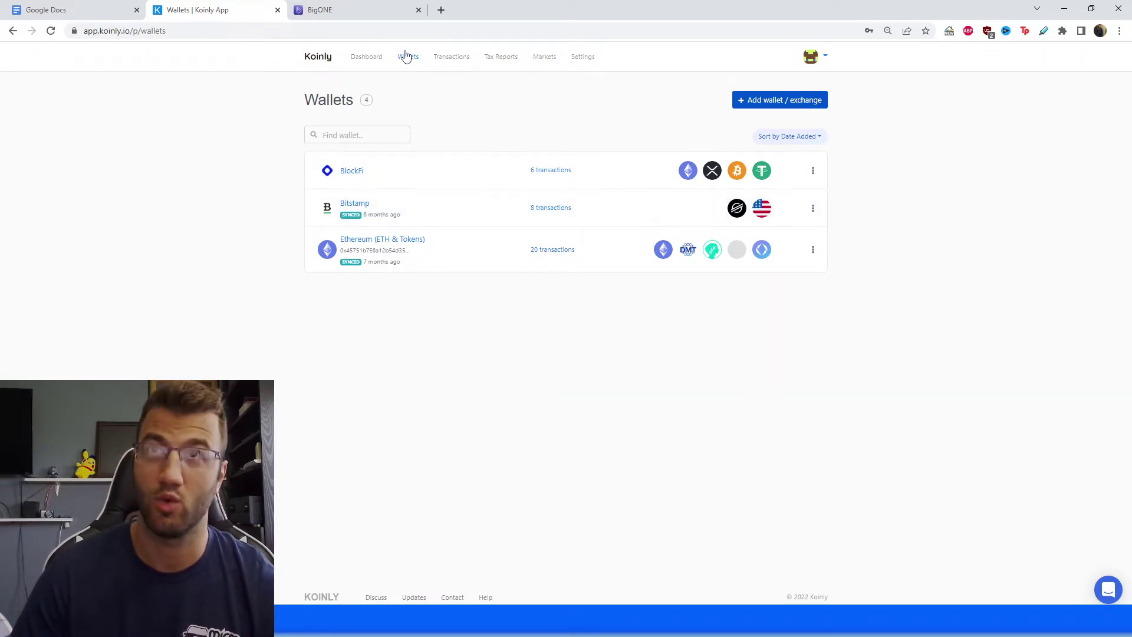
Step: Search the exchange list for BigONE and open its wallet setup
click(760, 101)
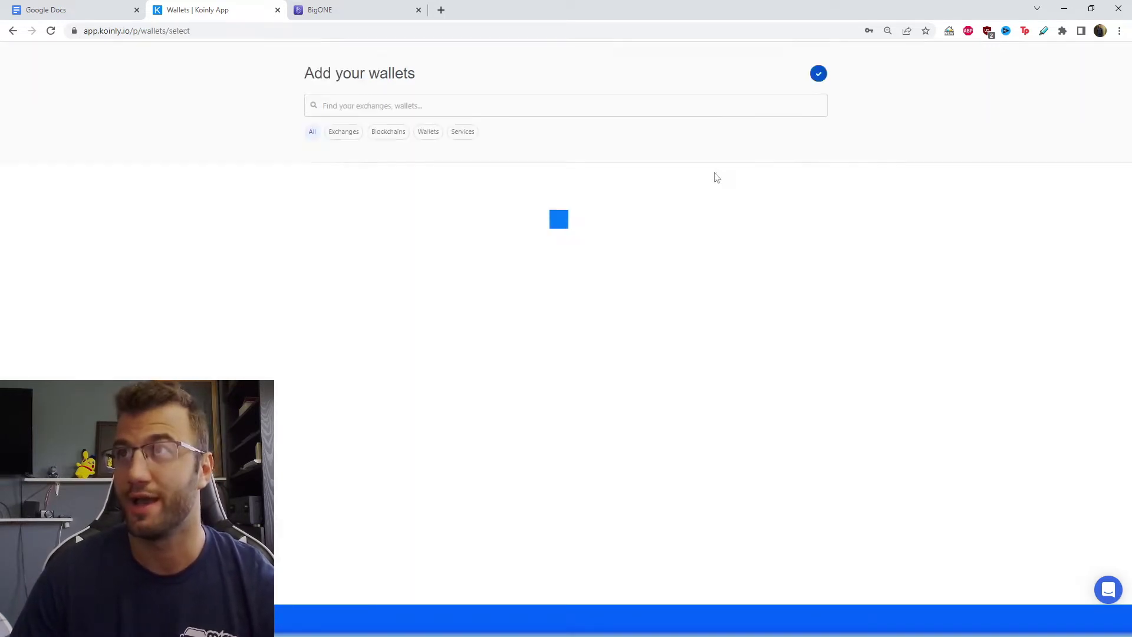
click(494, 104)
text(bigone)
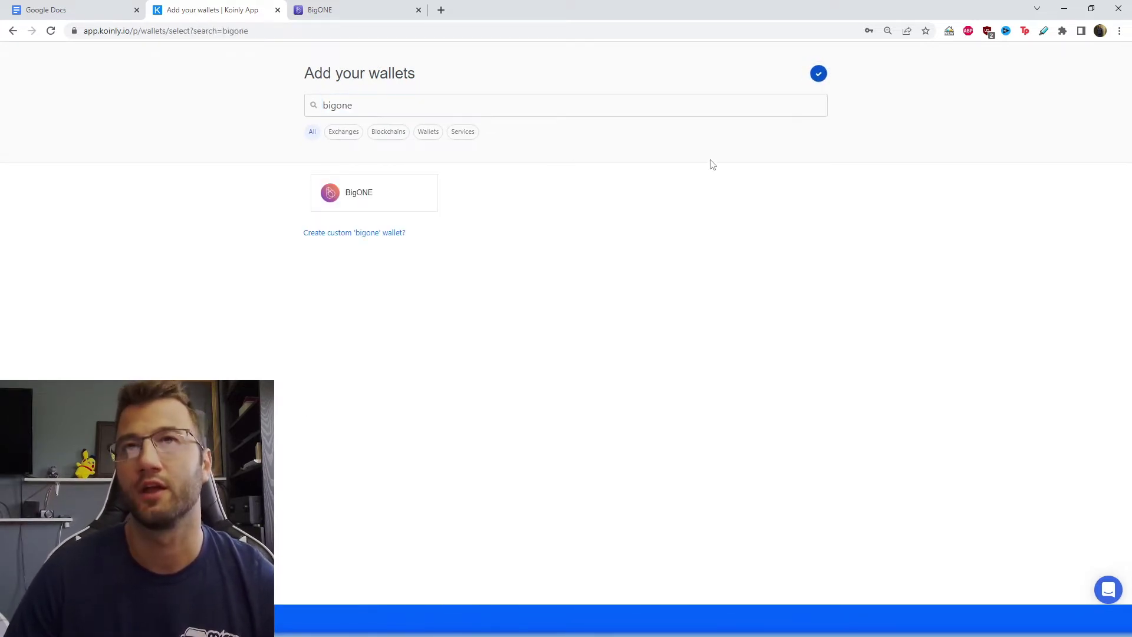
key(Return)
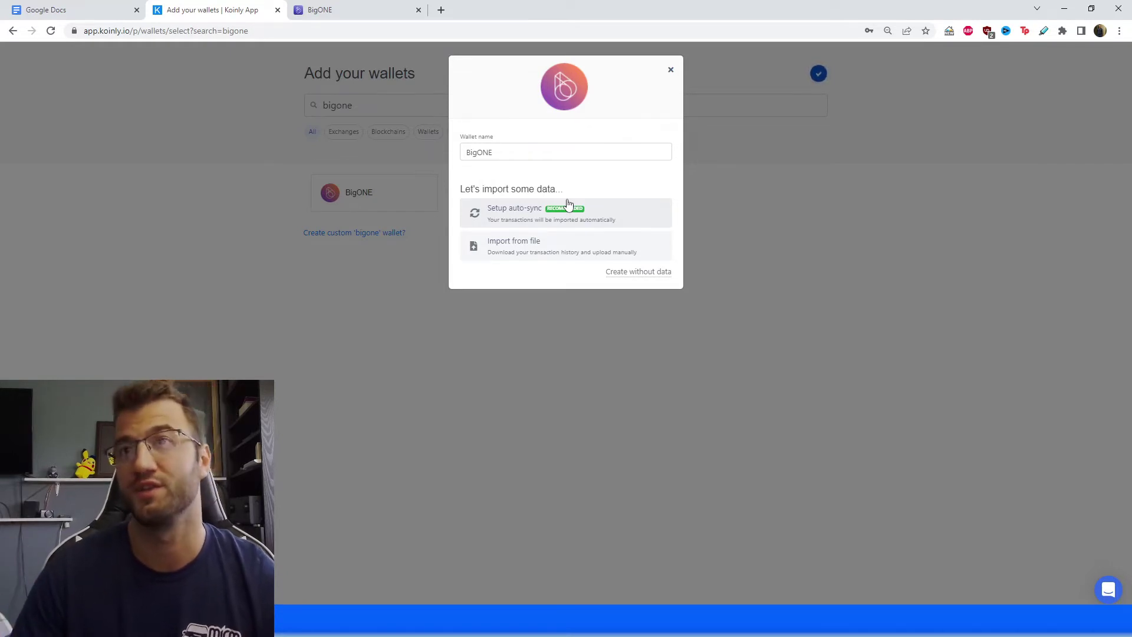
Step: Choose BigONE API auto-sync, note the required API key and secret, then go to BigONE
click(537, 219)
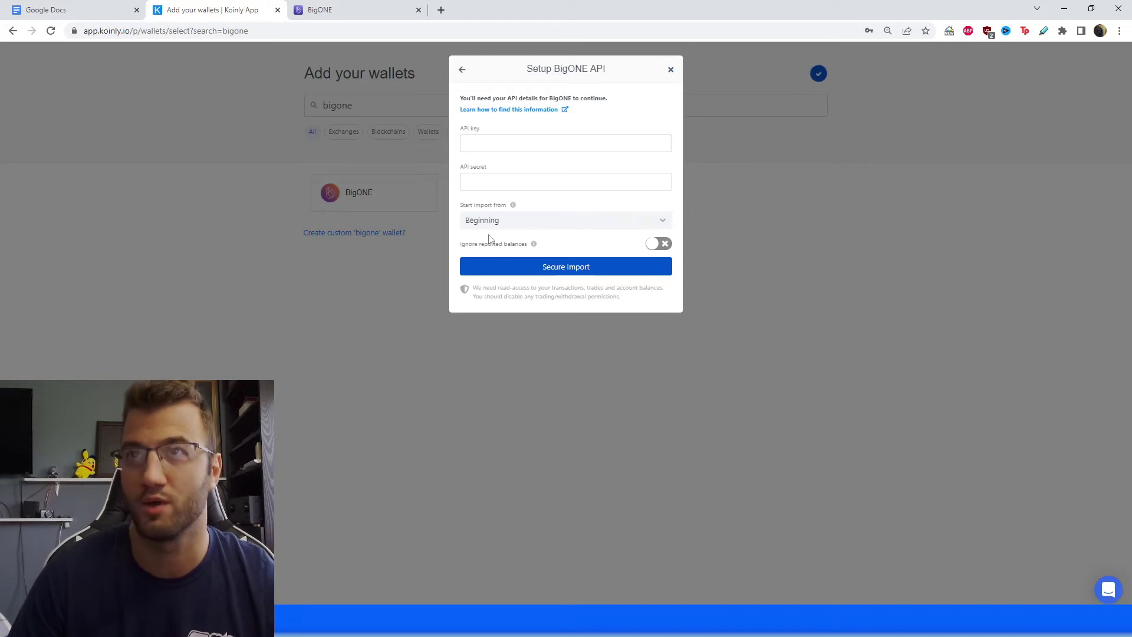
drag(487, 131, 459, 137)
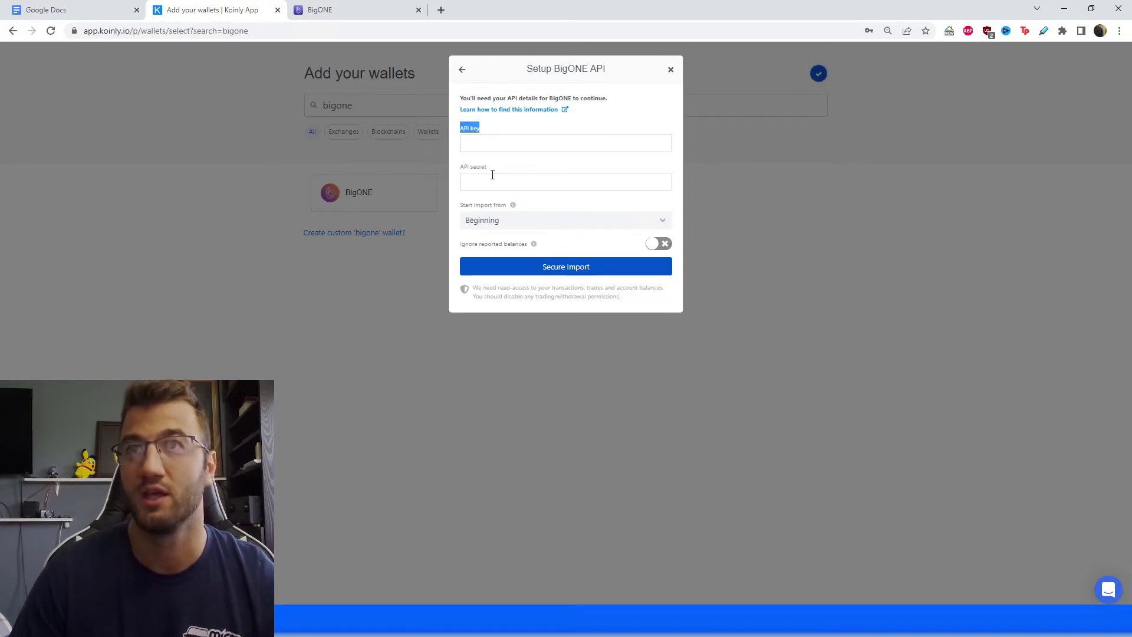
drag(491, 172, 459, 171)
key(ctrl+Tab)
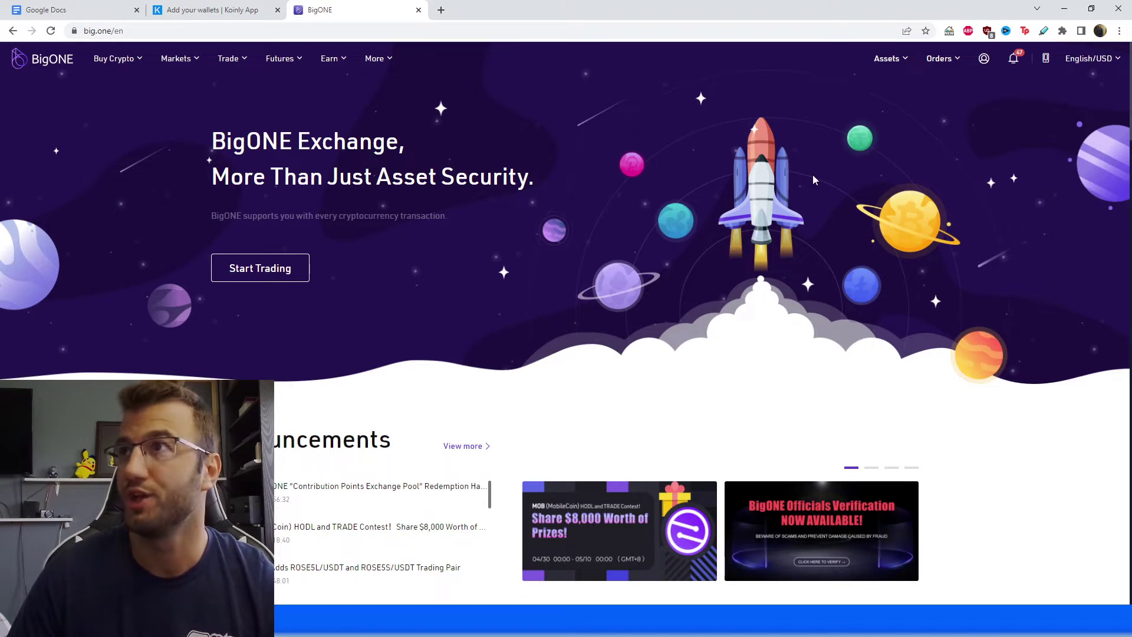
Step: Go from BigONE account settings to the empty API Keys page and start a new key
mouse_move(981, 61)
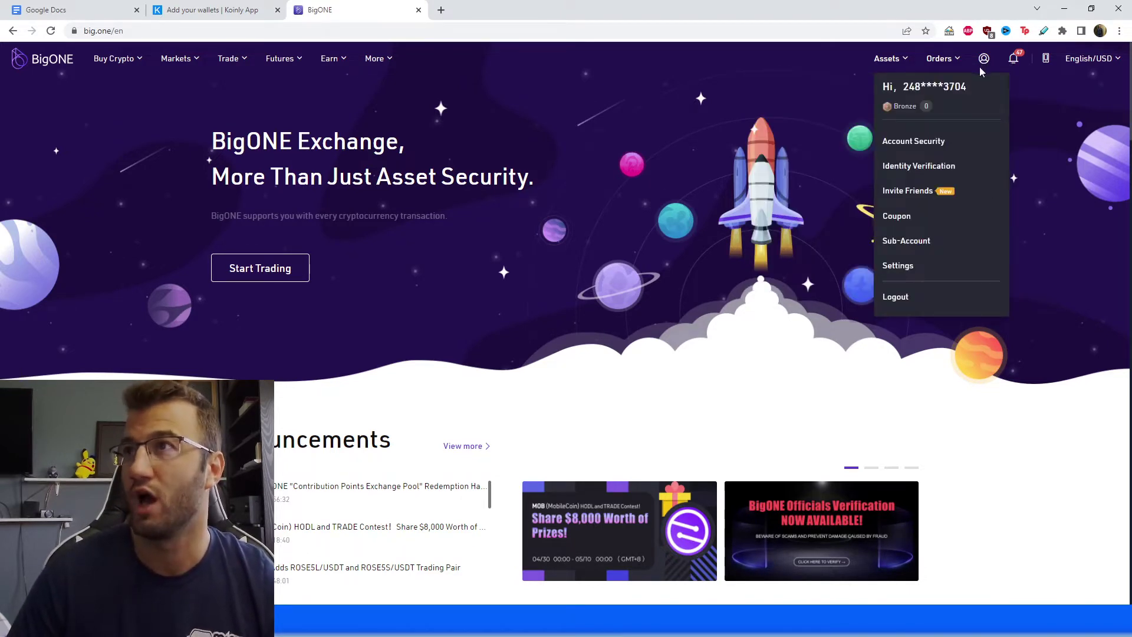
click(915, 266)
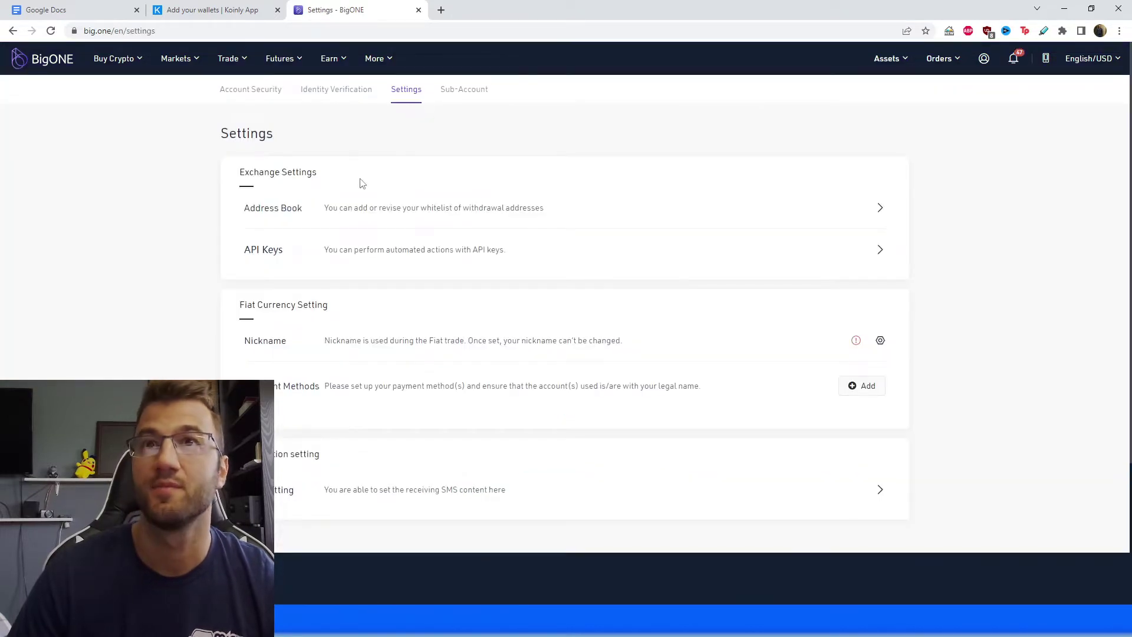
drag(289, 250, 237, 254)
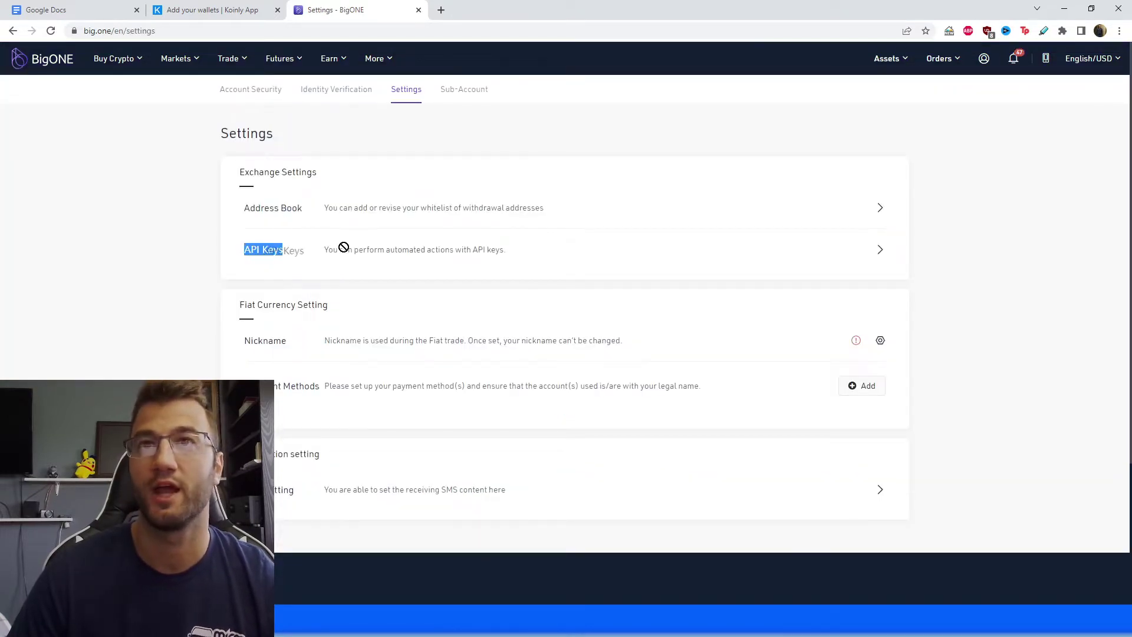
click(317, 259)
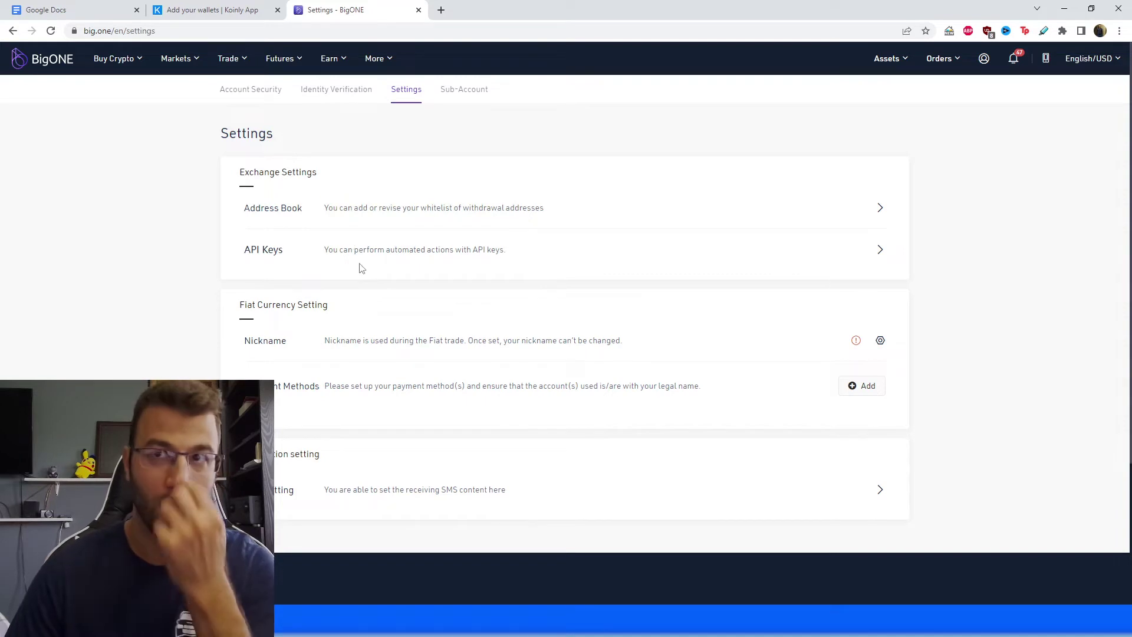
click(879, 253)
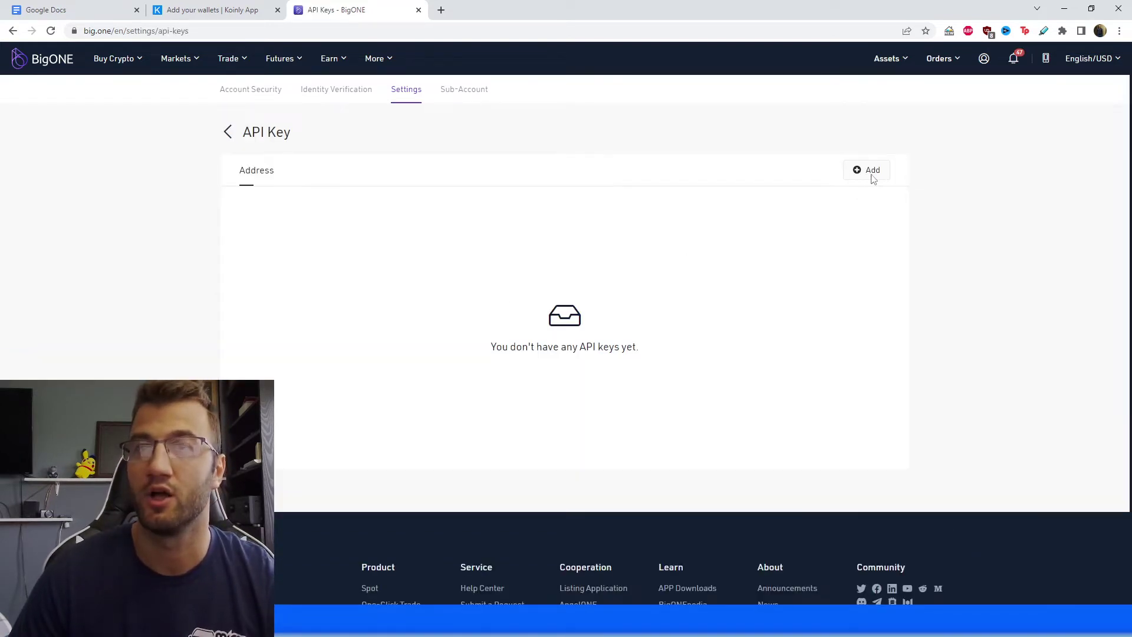
click(868, 175)
Step: Label the new API key 'koinly' and allow reading deposits, withdrawals and balance
click(517, 152)
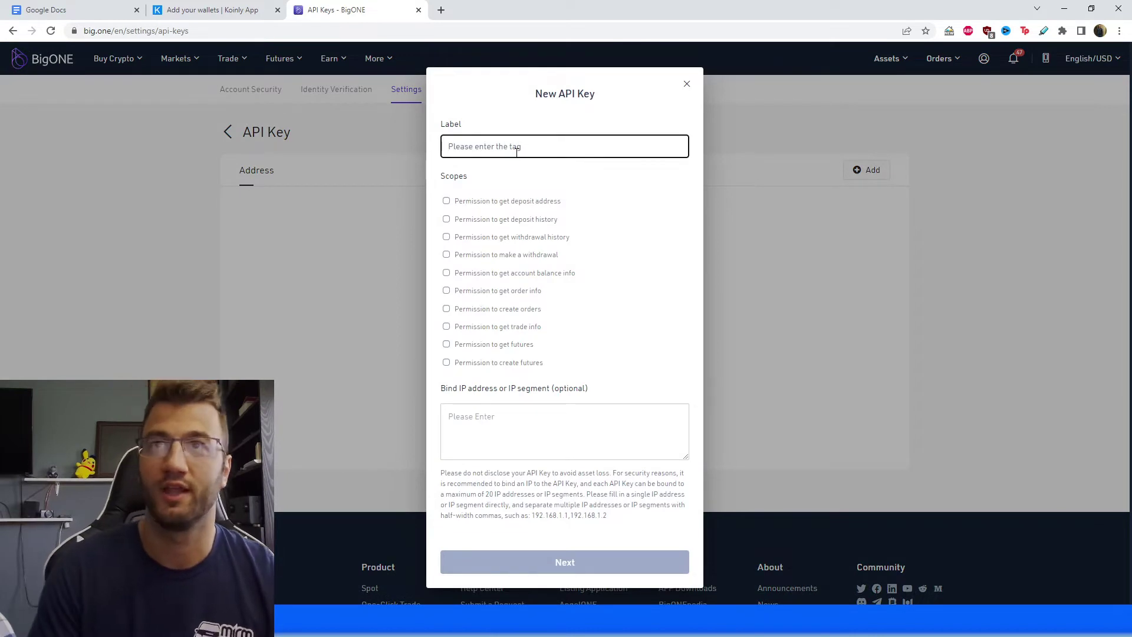
text(koinly)
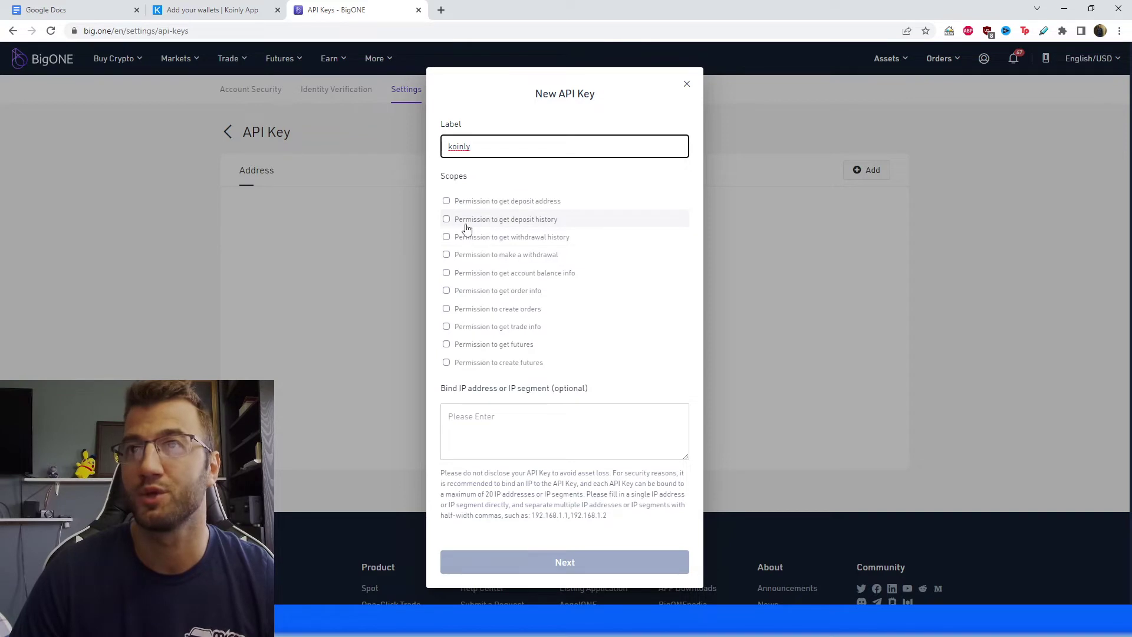
click(446, 220)
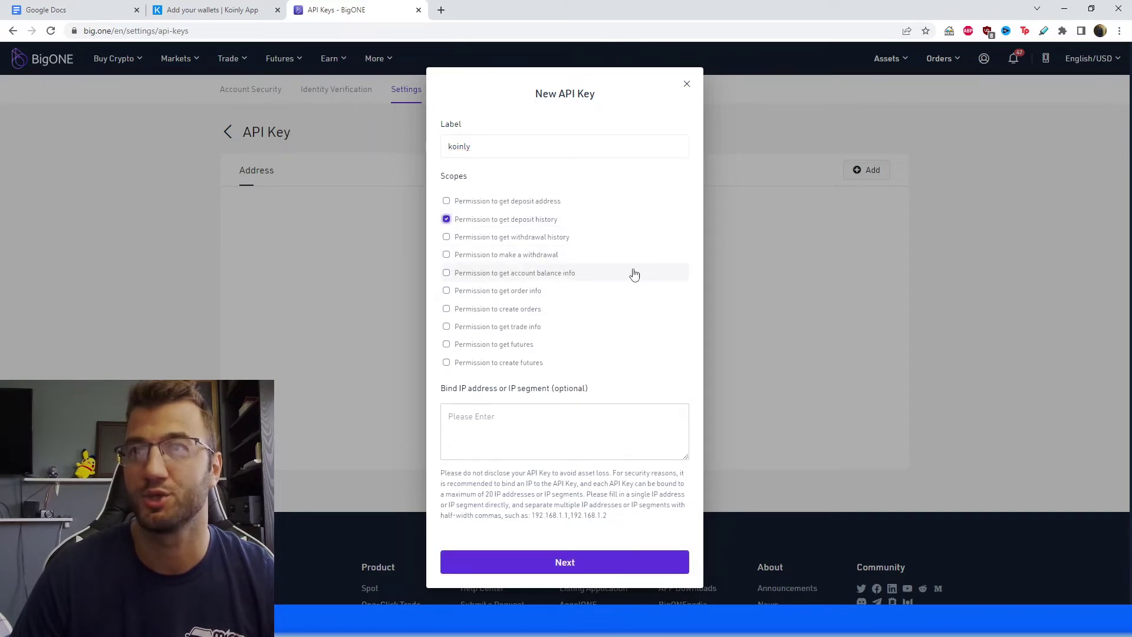
click(446, 238)
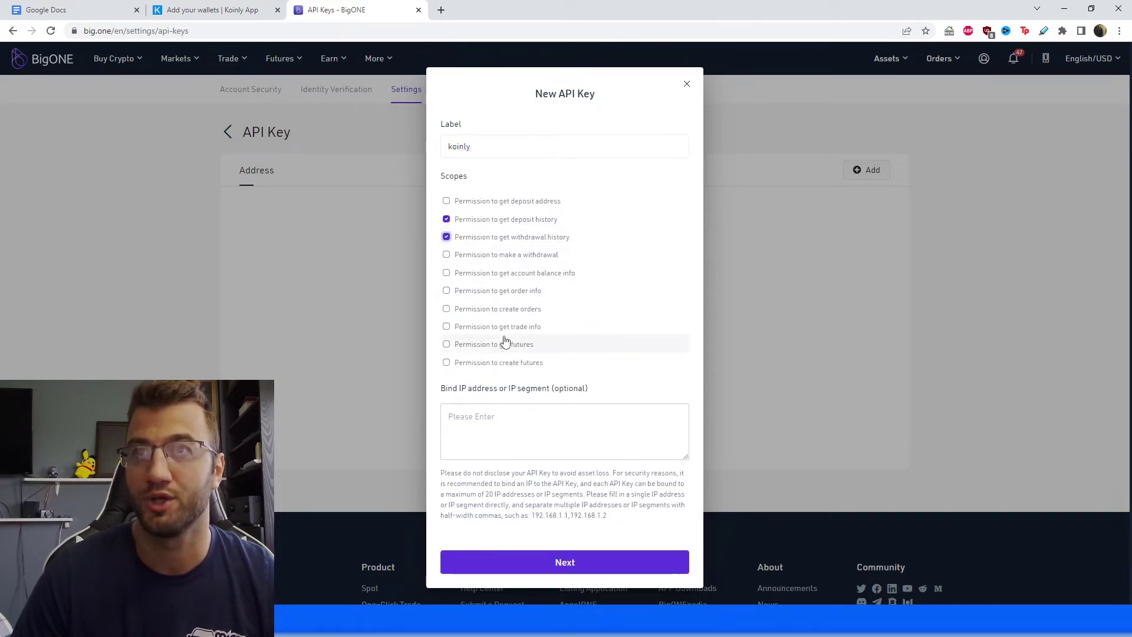
click(446, 273)
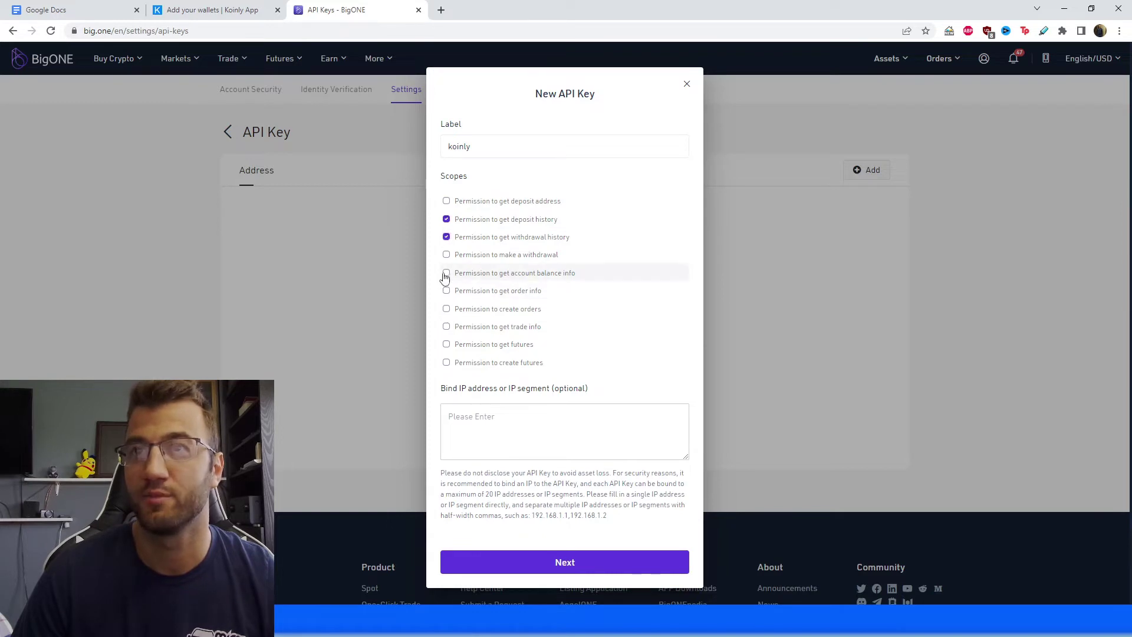
Step: Add read access for orders, trades and futures, then submit and verify with the PIN
click(446, 309)
click(446, 308)
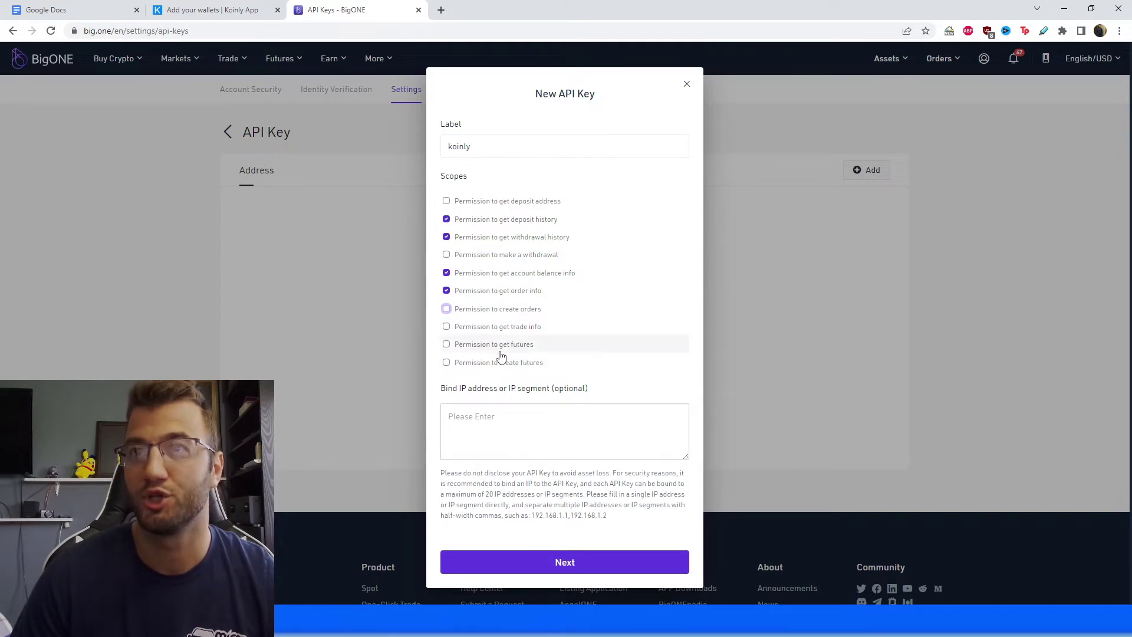
click(446, 327)
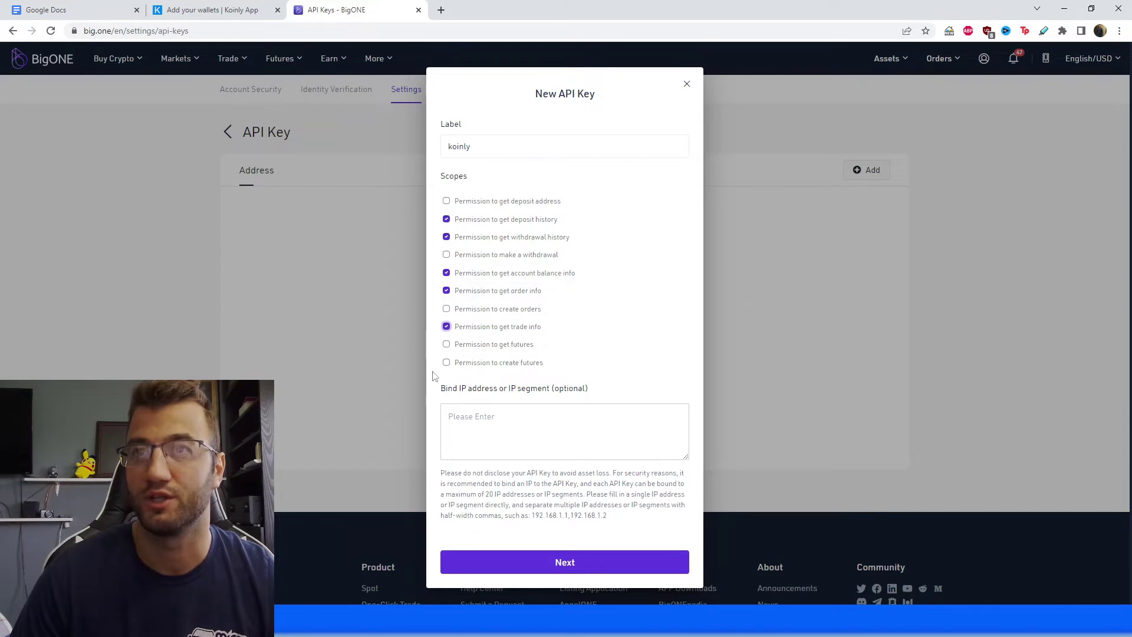
click(446, 347)
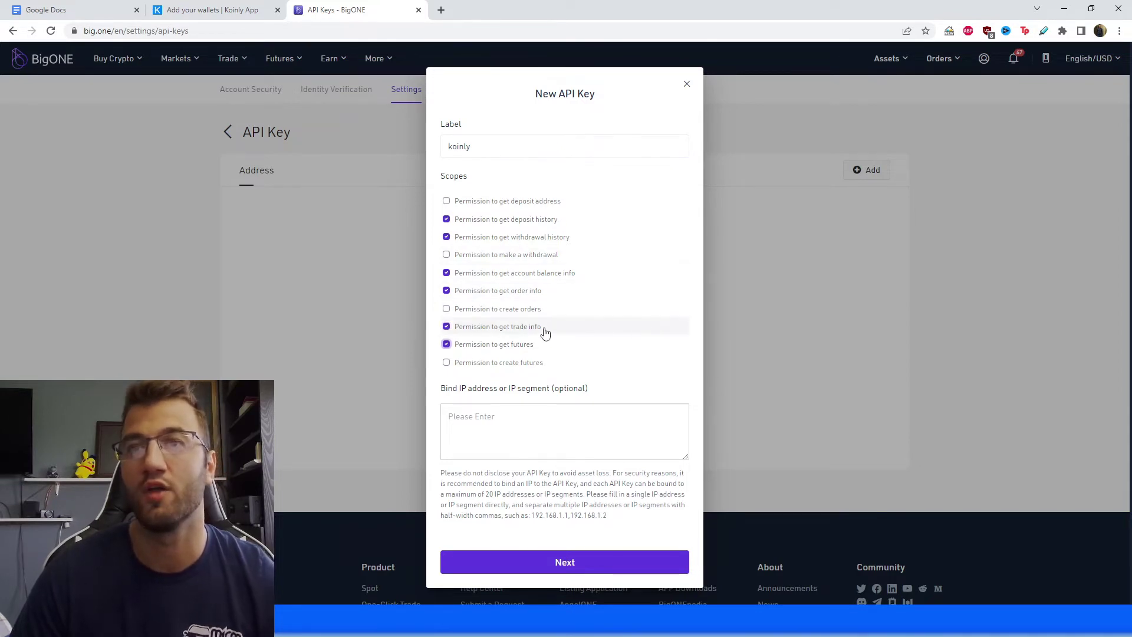
click(560, 564)
click(486, 299)
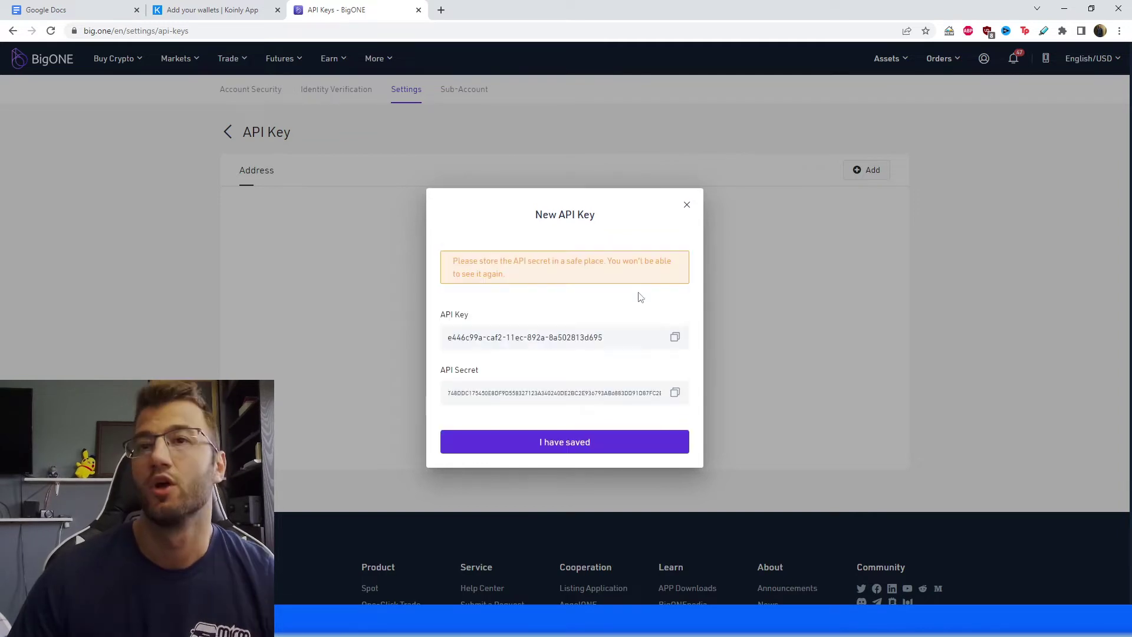
Step: Copy the new BigONE API key into Koinly's API key field
click(675, 337)
key(ctrl+c)
click(203, 11)
click(493, 143)
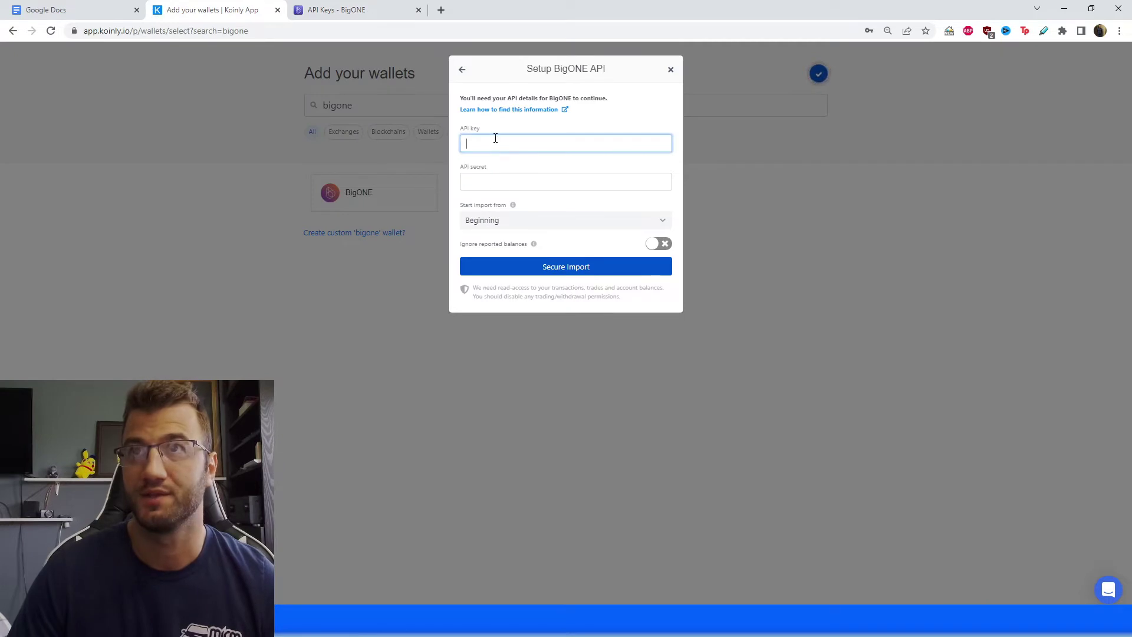
key(ctrl+v)
Step: Copy the API secret into Koinly's API secret field and start the secure import
click(333, 10)
click(674, 391)
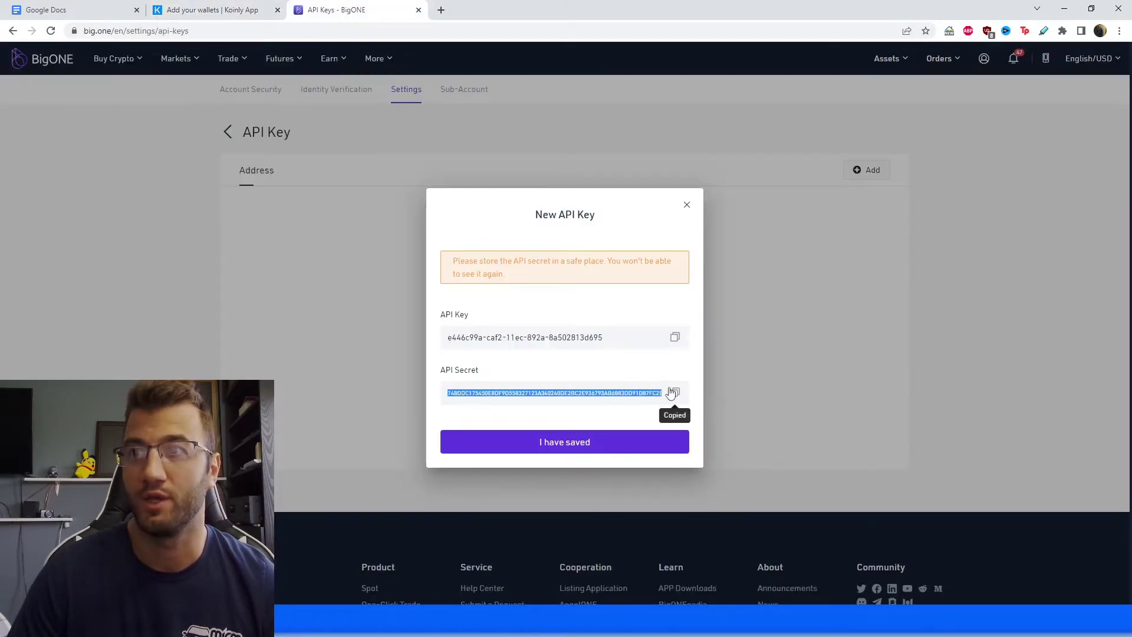
click(228, 6)
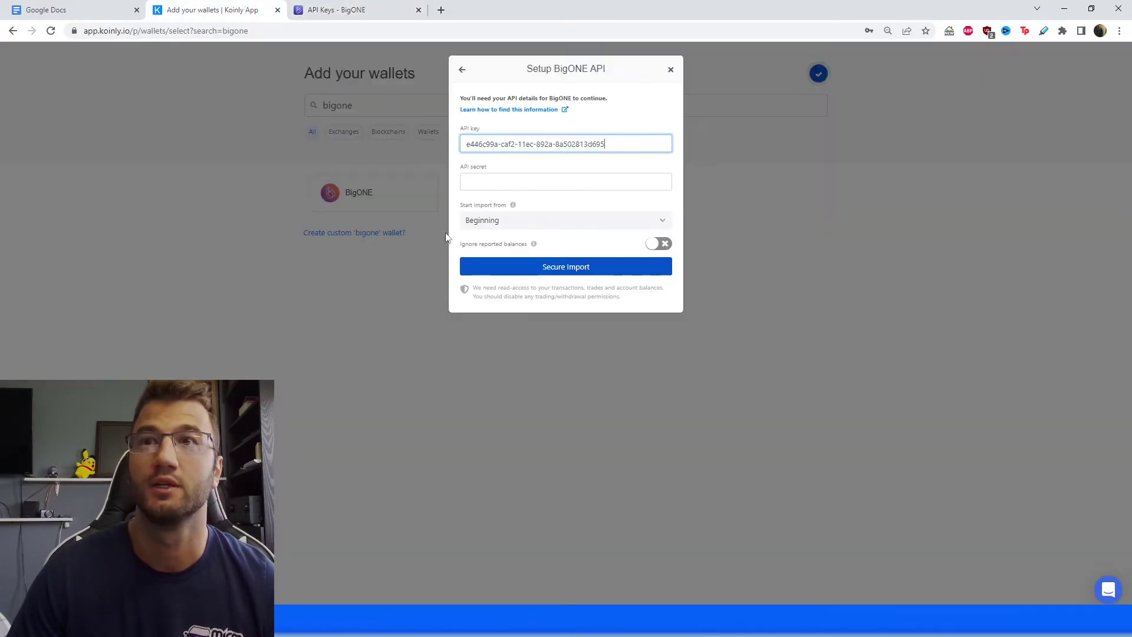
click(513, 187)
key(ctrl+v)
click(566, 267)
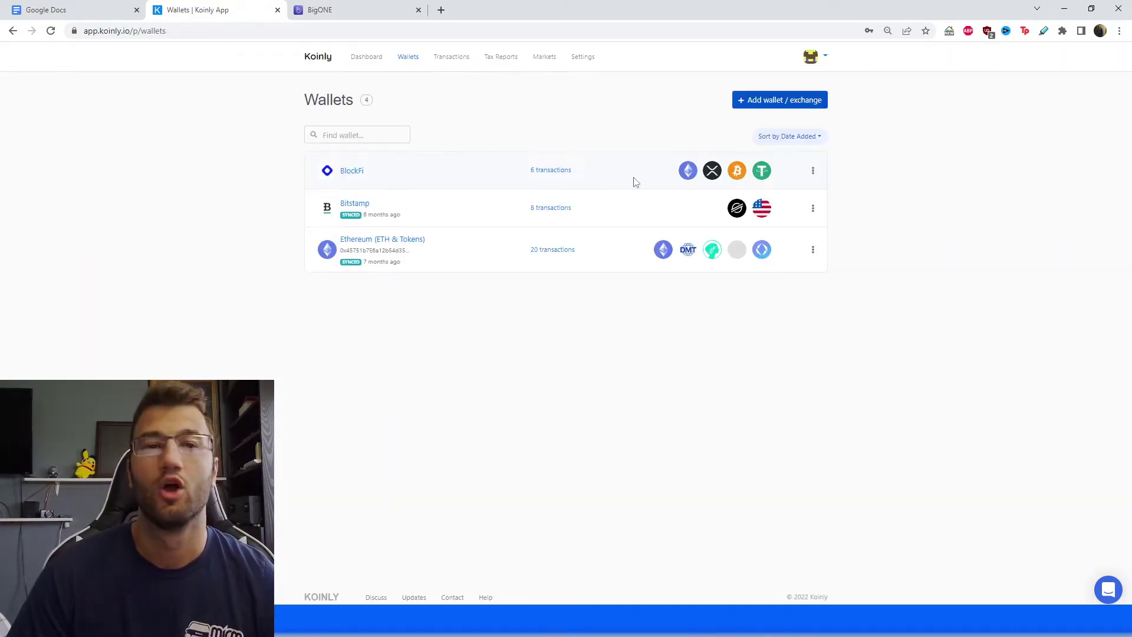
Step: Add BigONE as a new Koinly wallet using Import from file, then return to BigONE
click(743, 102)
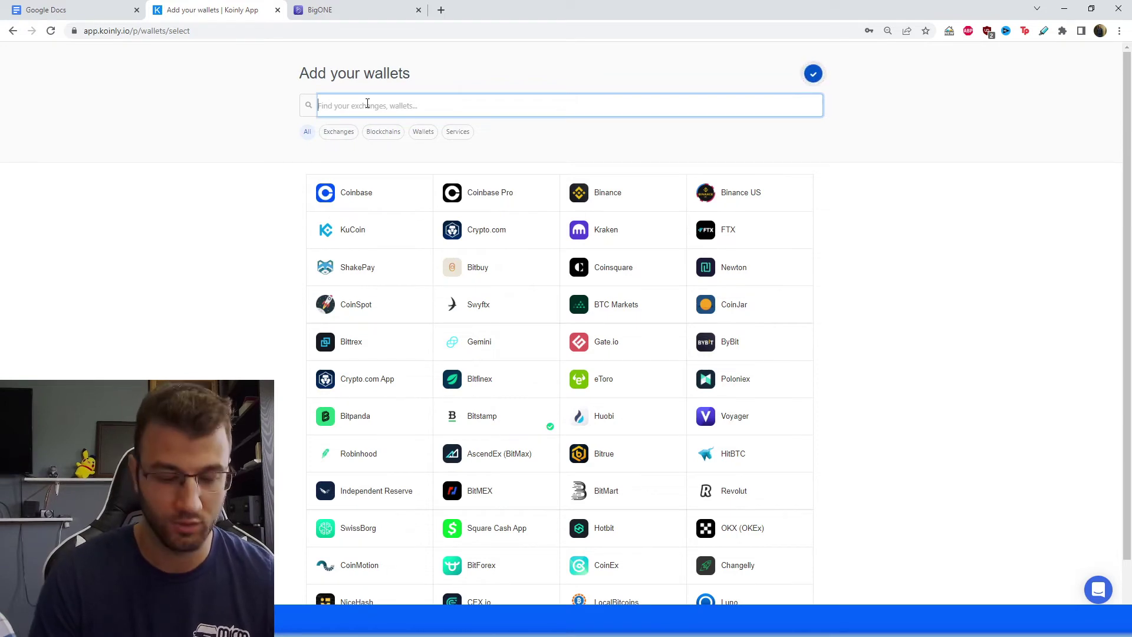
text(bigone)
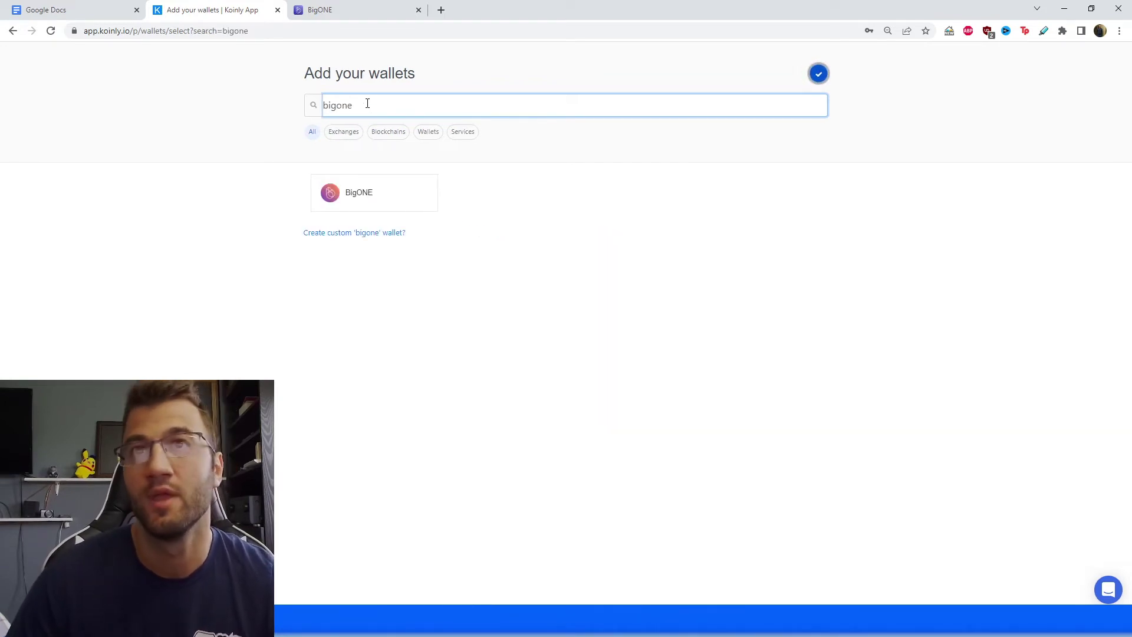
click(378, 191)
click(535, 245)
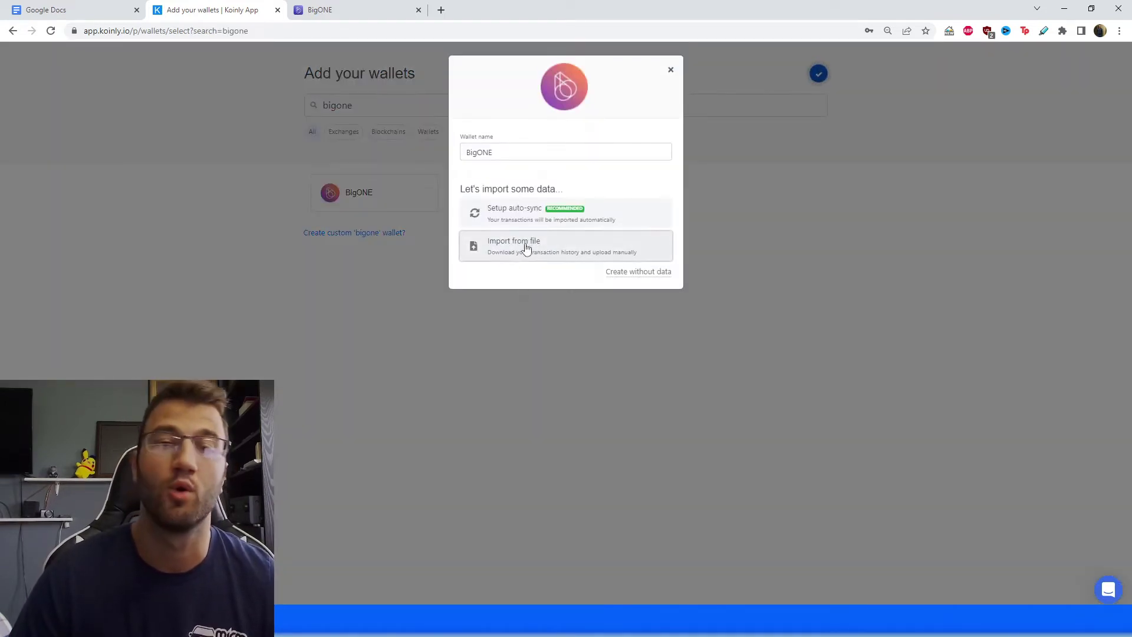
click(347, 10)
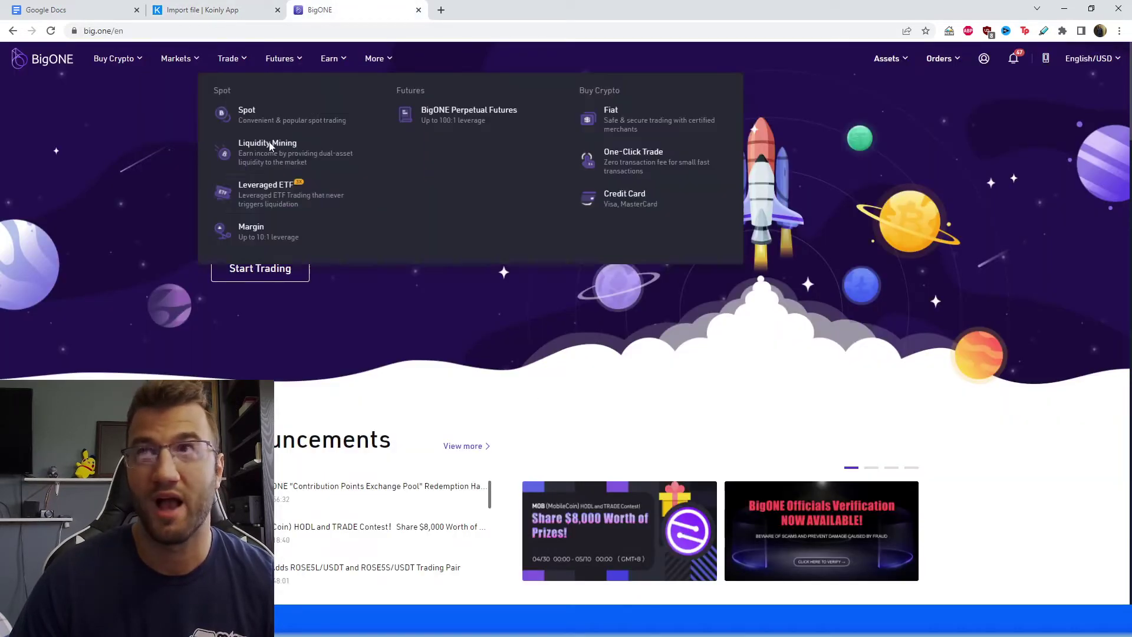
Step: Show BigONE's Spot & Margin trade history for 2022-02-01 through 2022-02-28
mouse_move(951, 53)
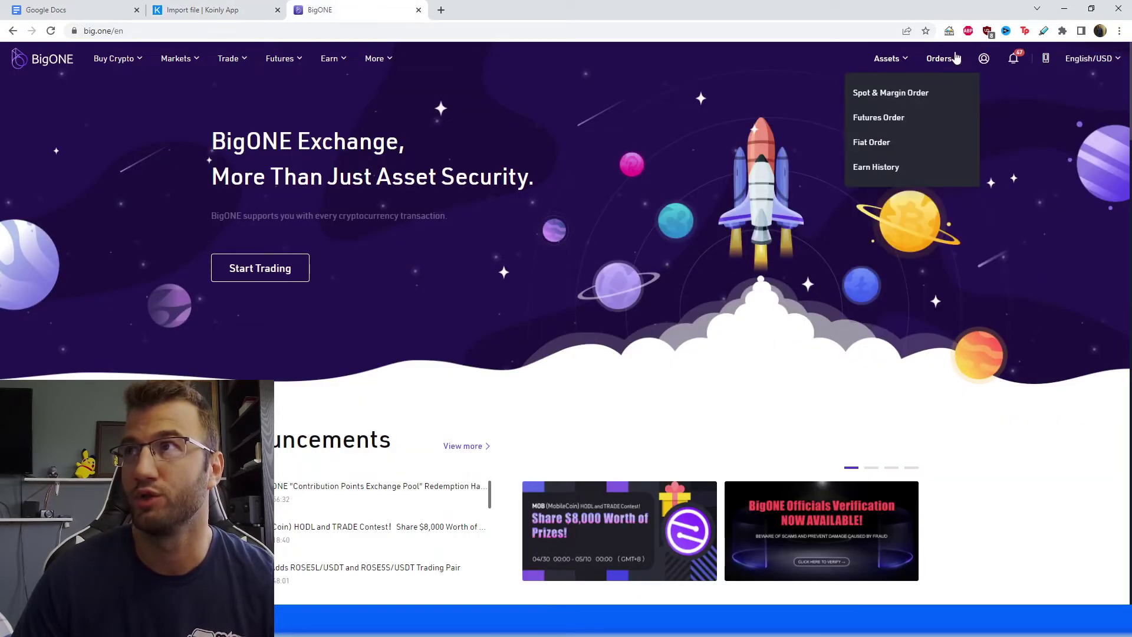
click(906, 103)
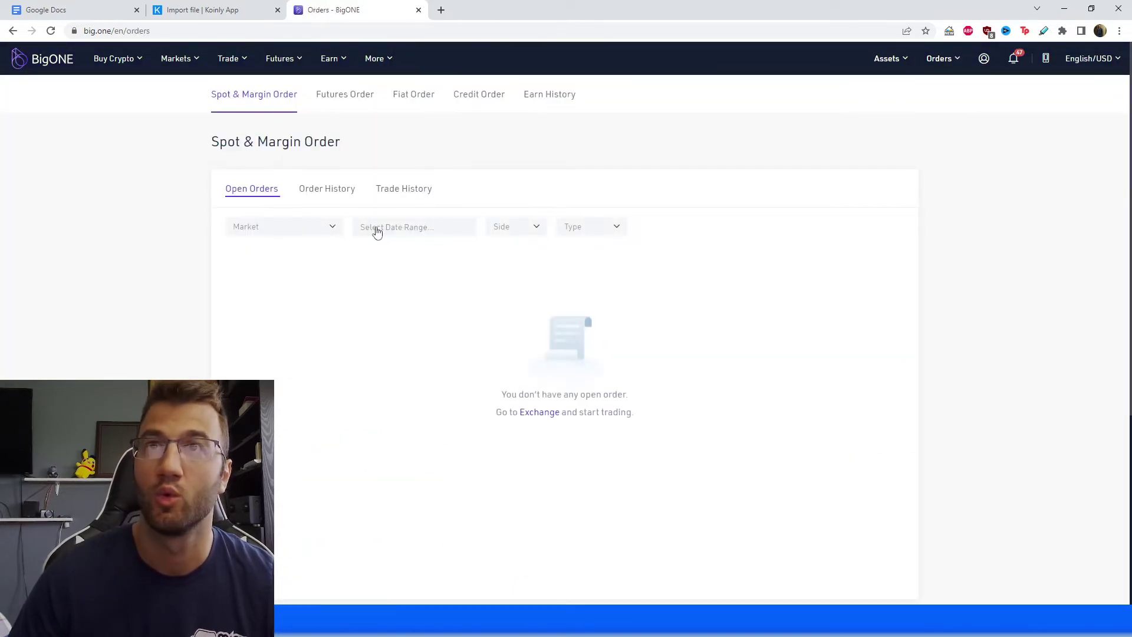
click(406, 190)
click(397, 229)
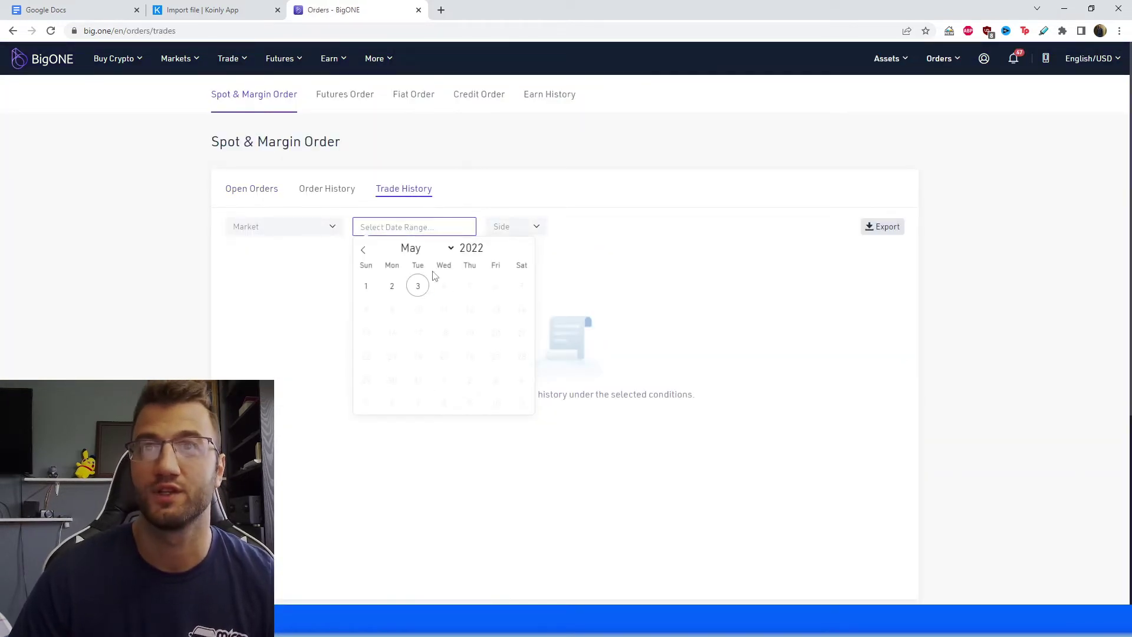
click(361, 250)
click(361, 250)
click(361, 250)
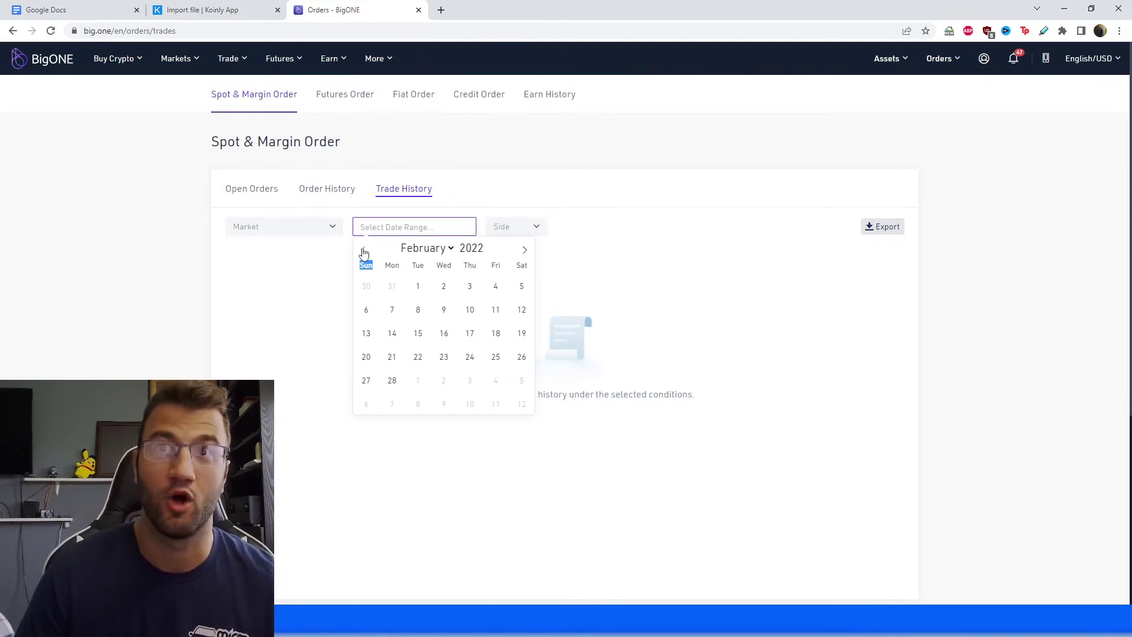
click(418, 285)
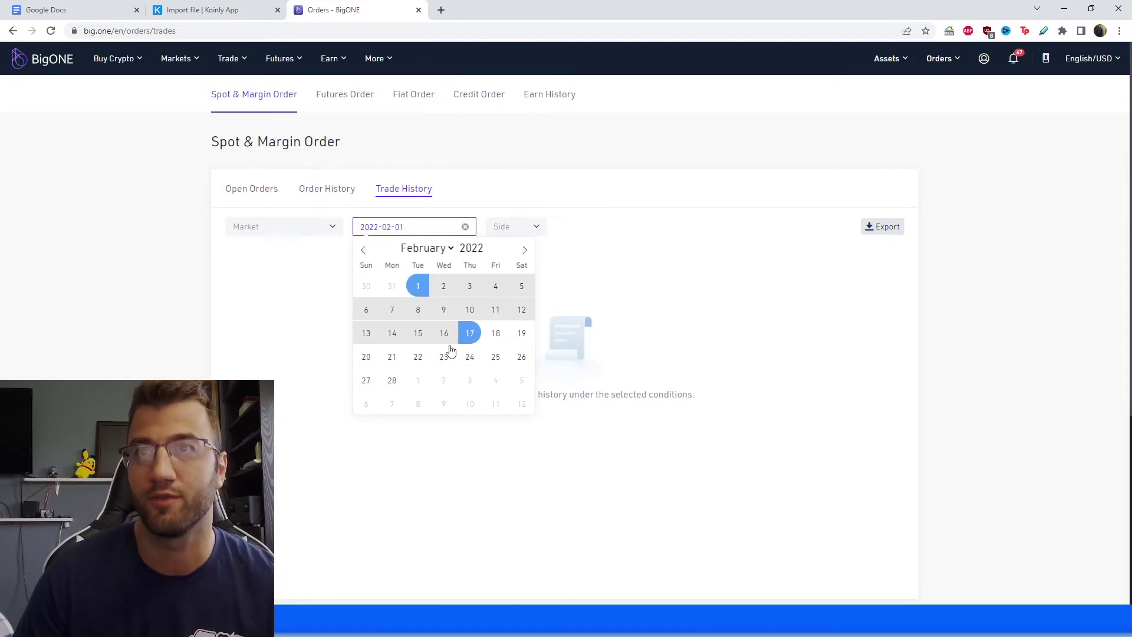
click(392, 380)
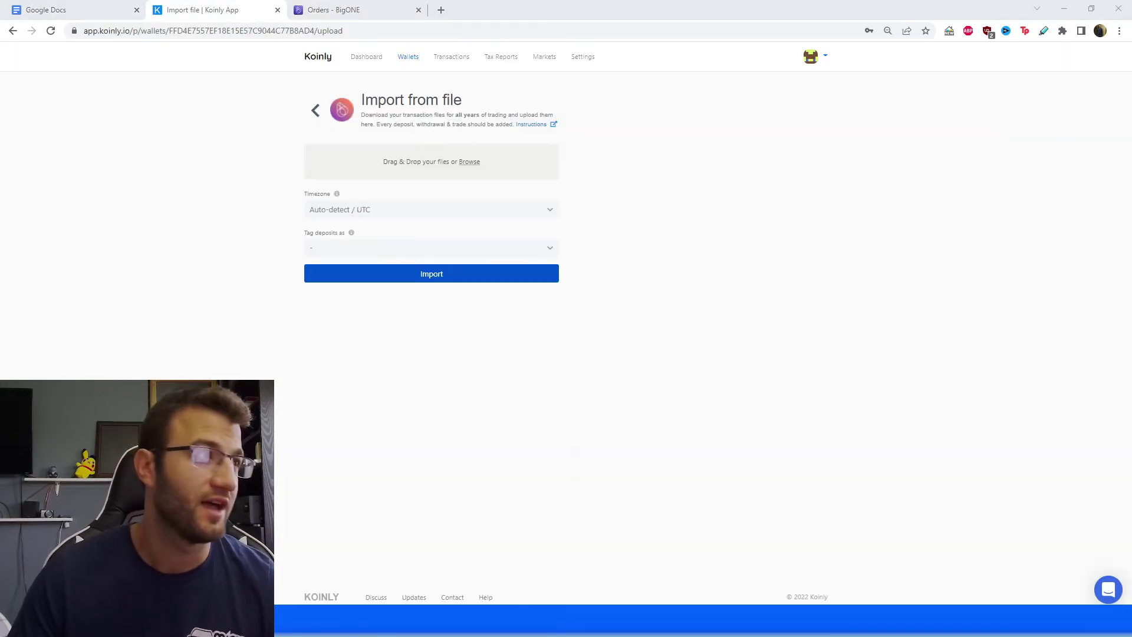
Step: Drop the exported trade history CSV onto Koinly's BigONE import page and import it
drag(20, 154, 433, 165)
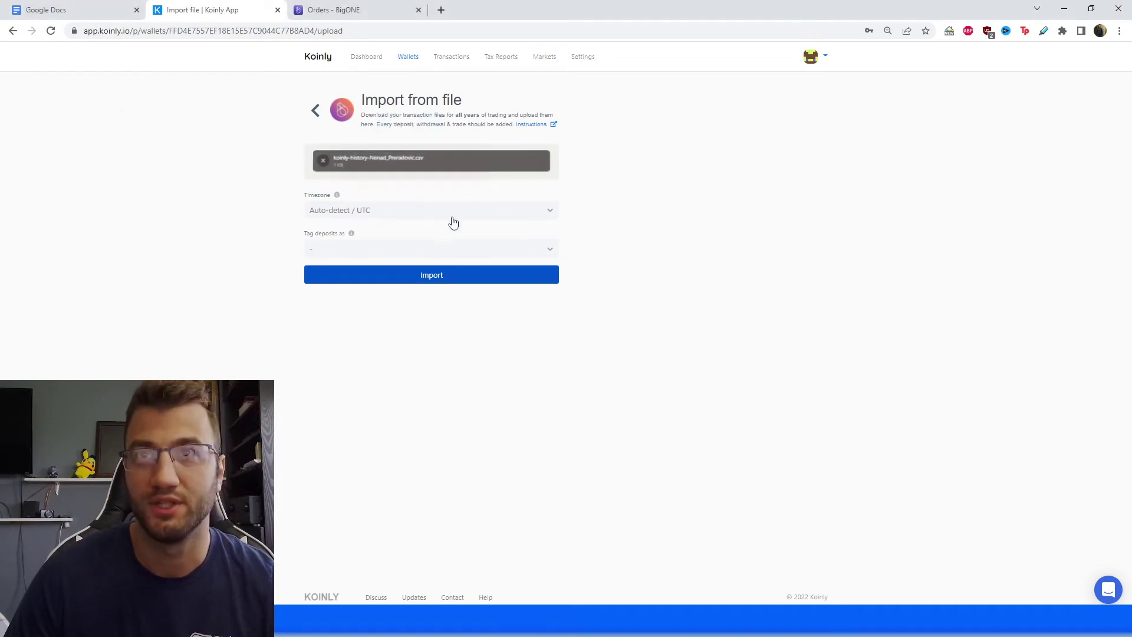
click(449, 274)
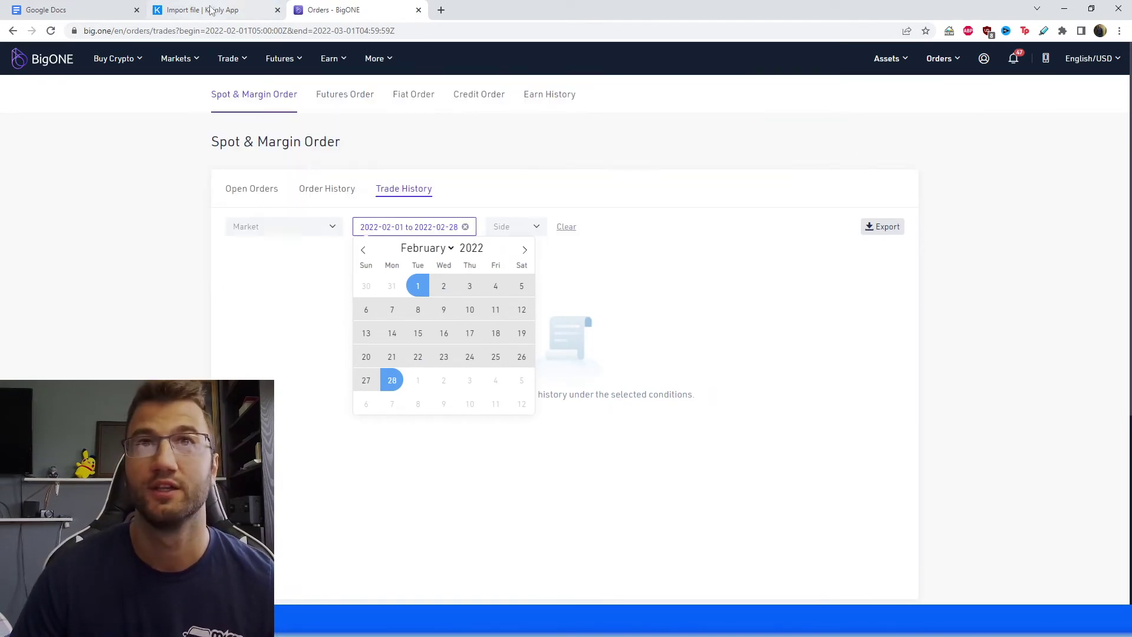
Step: Switch back to Koinly's import page, which lists the CSV with 26 transactions added
mouse_move(228, 59)
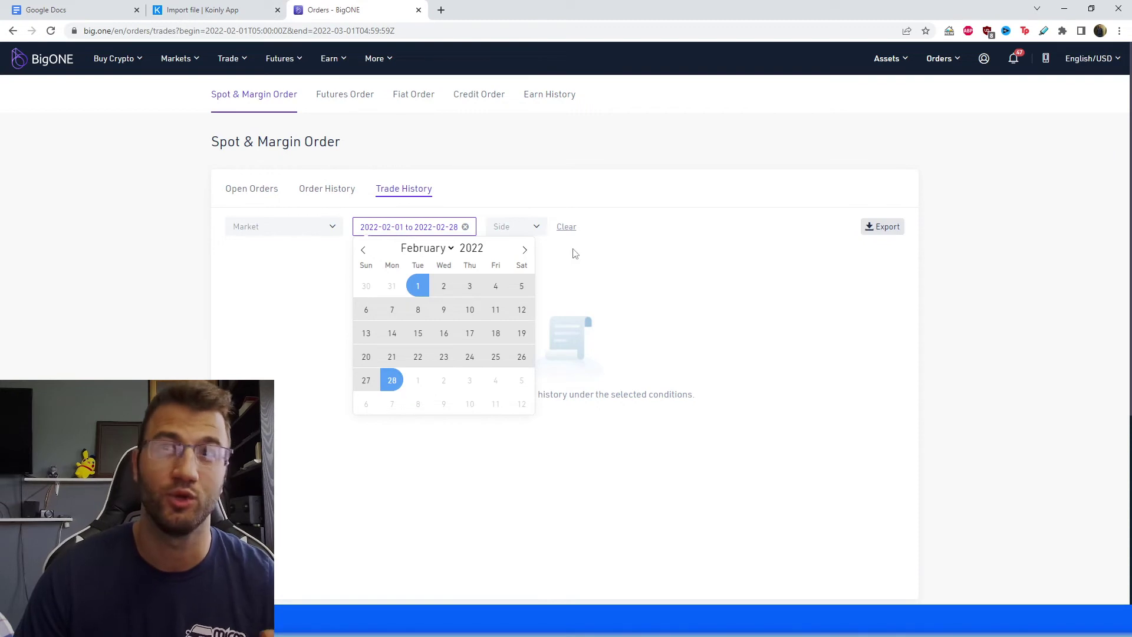
click(238, 18)
Step: Dismiss the import notice and browse page 2 of the BigONE wallet's 26 transactions
click(669, 71)
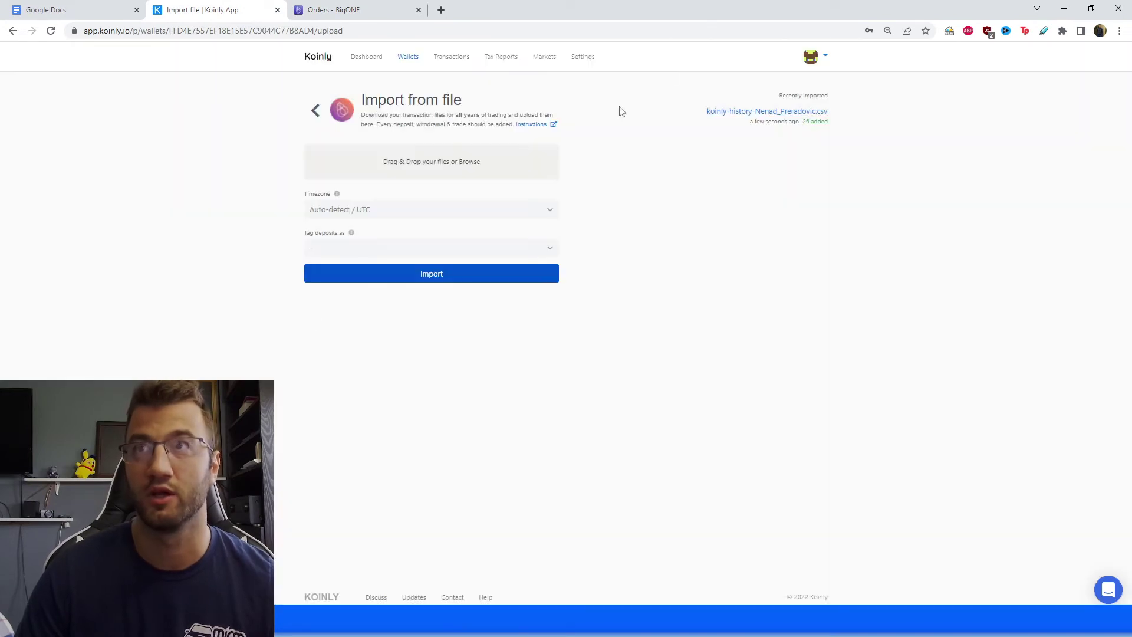
click(468, 287)
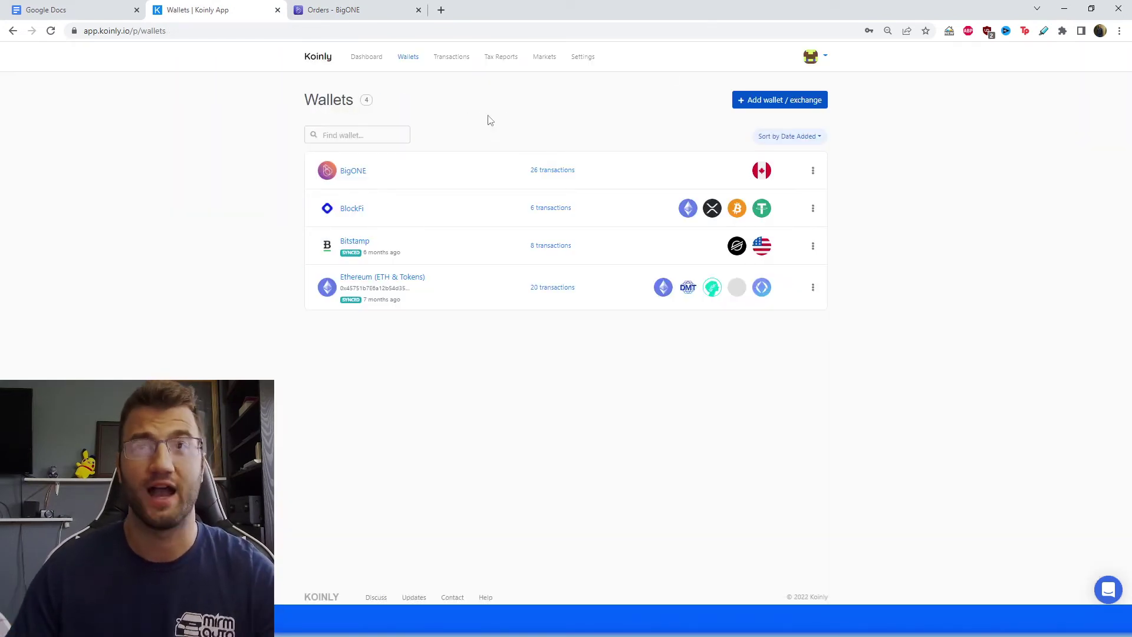
click(557, 170)
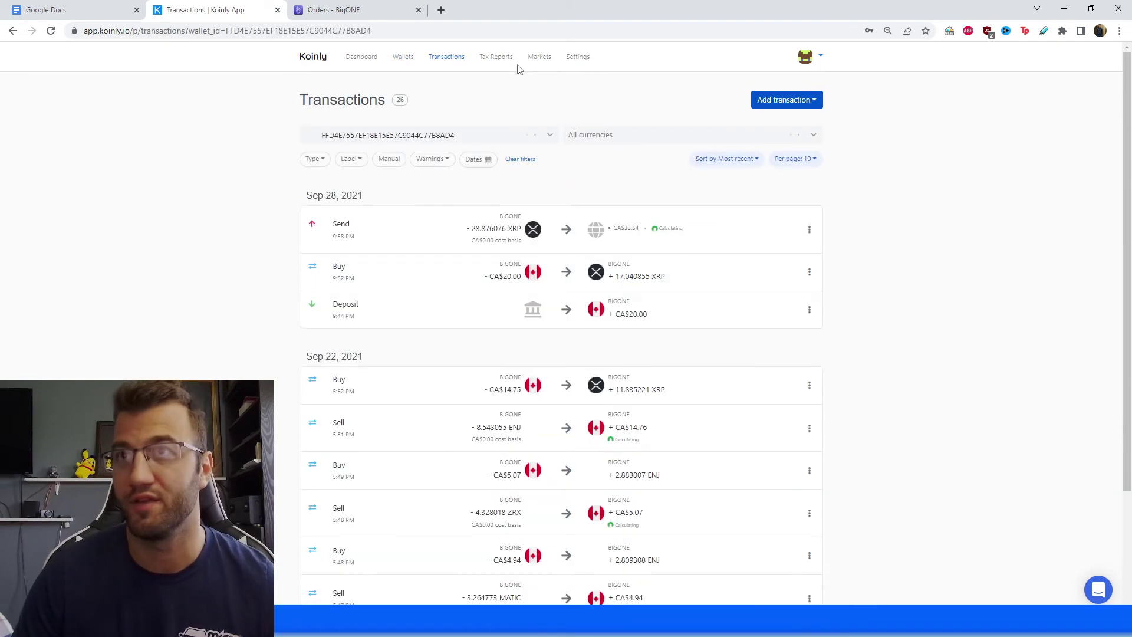
scroll(548, 315, down, 3)
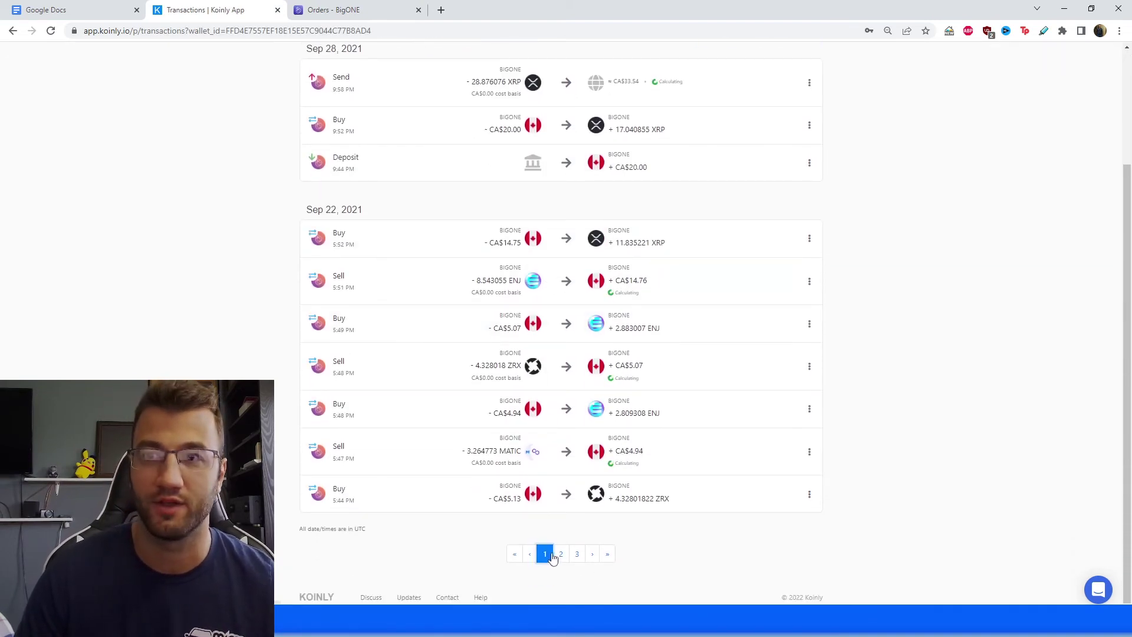
click(559, 555)
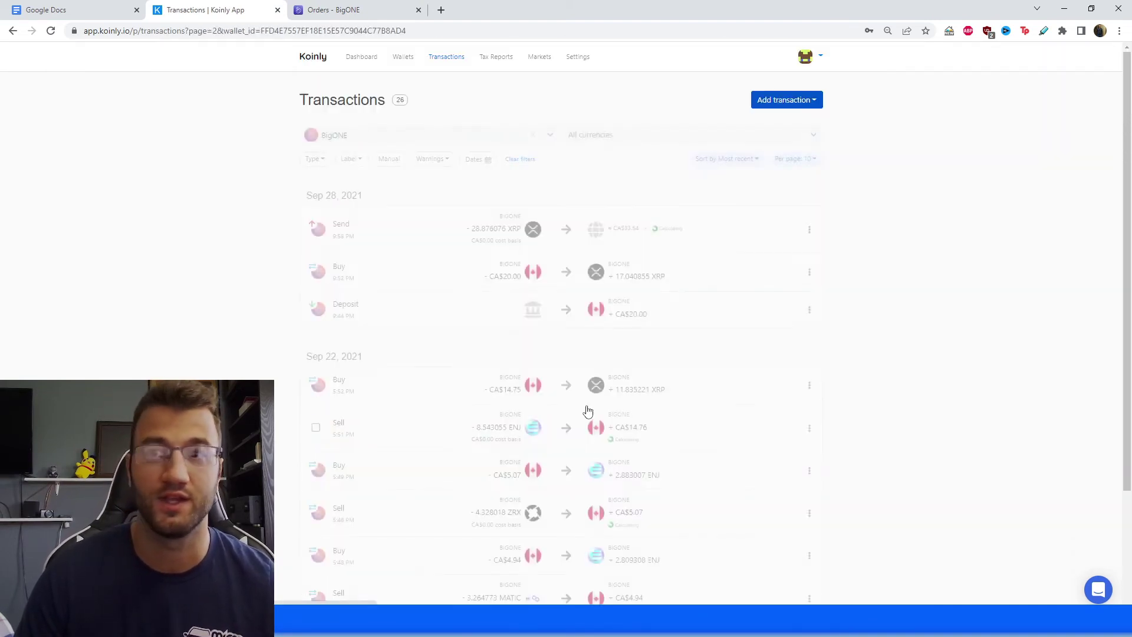
click(496, 57)
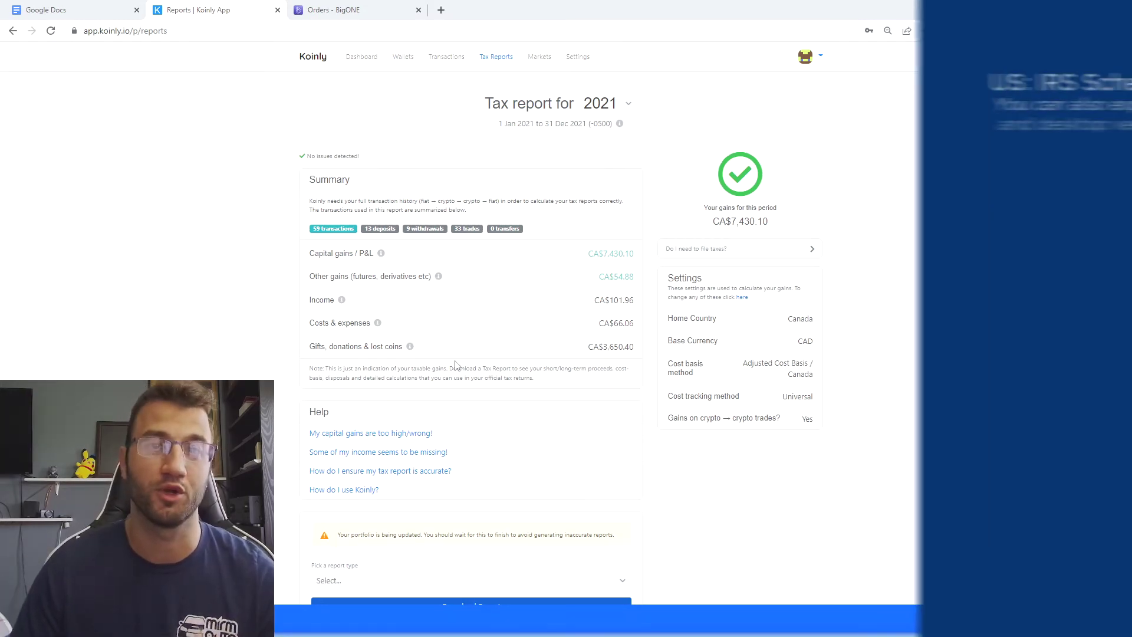
Step: List the report types available for downloading the 2021 tax report
scroll(455, 365, down, 1)
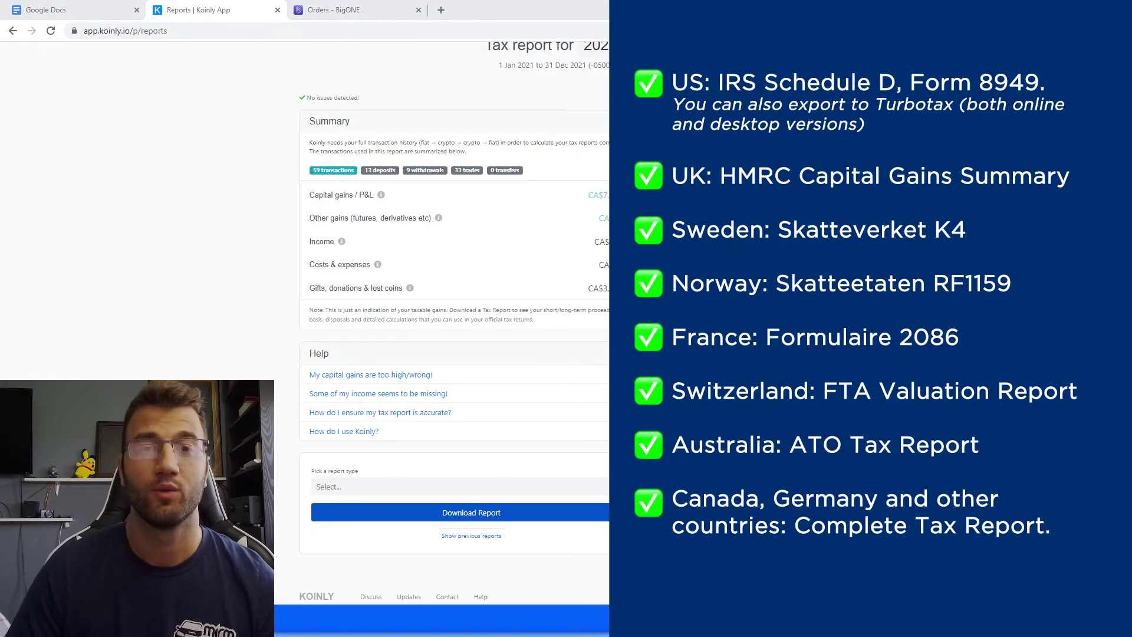
click(398, 489)
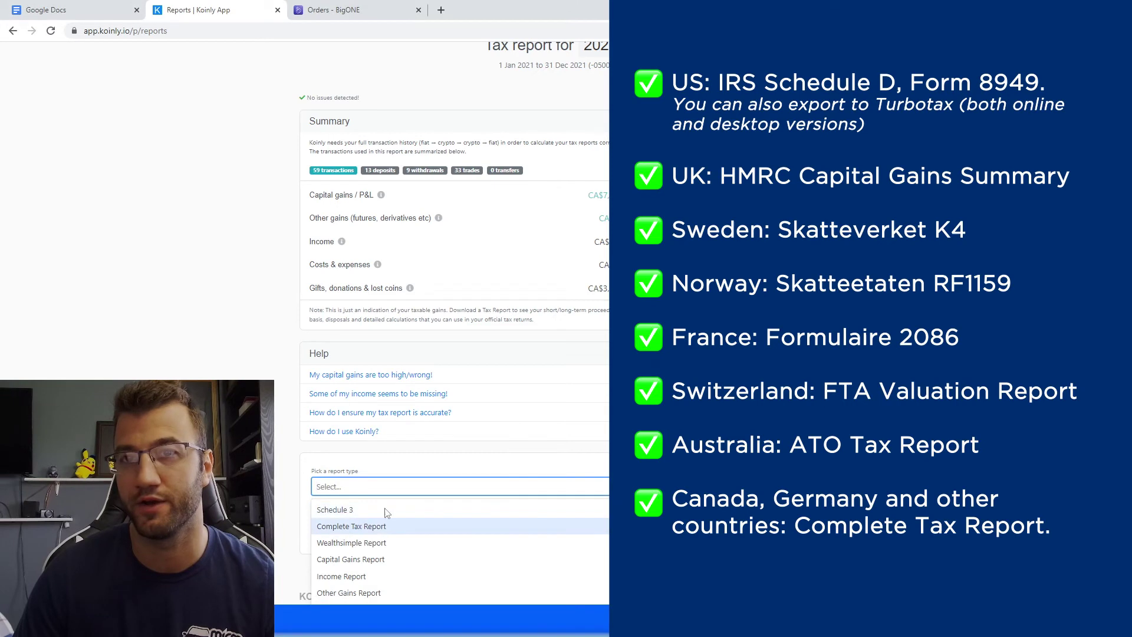
Step: Close the Pick a report type list without choosing any report
click(475, 621)
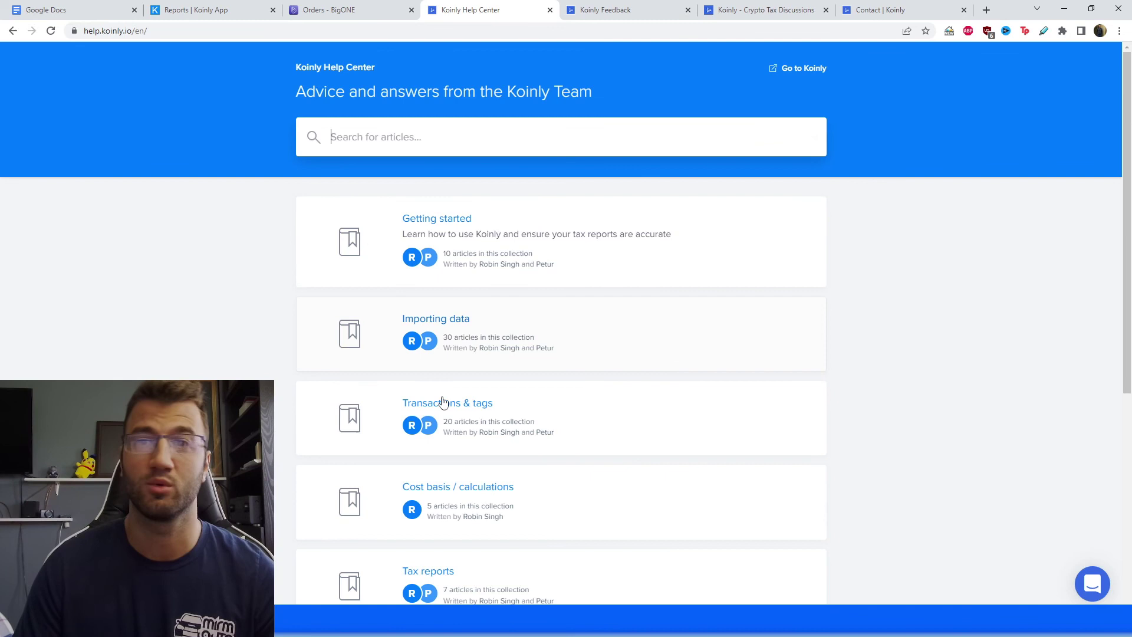
Step: Scroll the Help Center, then view the feedback roadmap, discussion forum and Contact Koinly page
scroll(440, 405, down, 6)
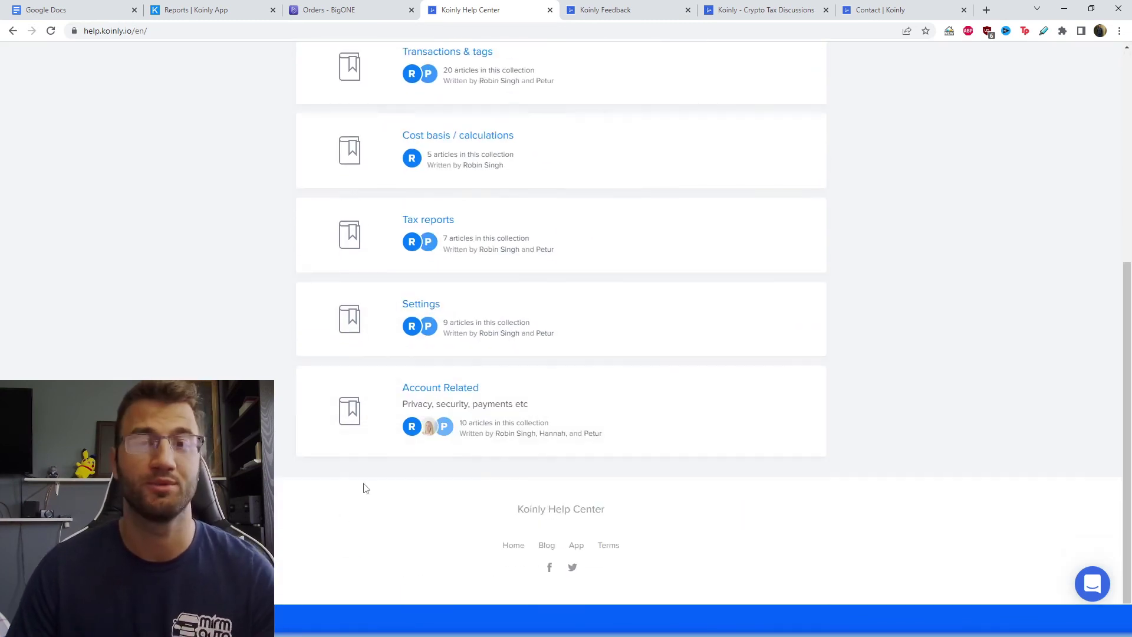
click(608, 7)
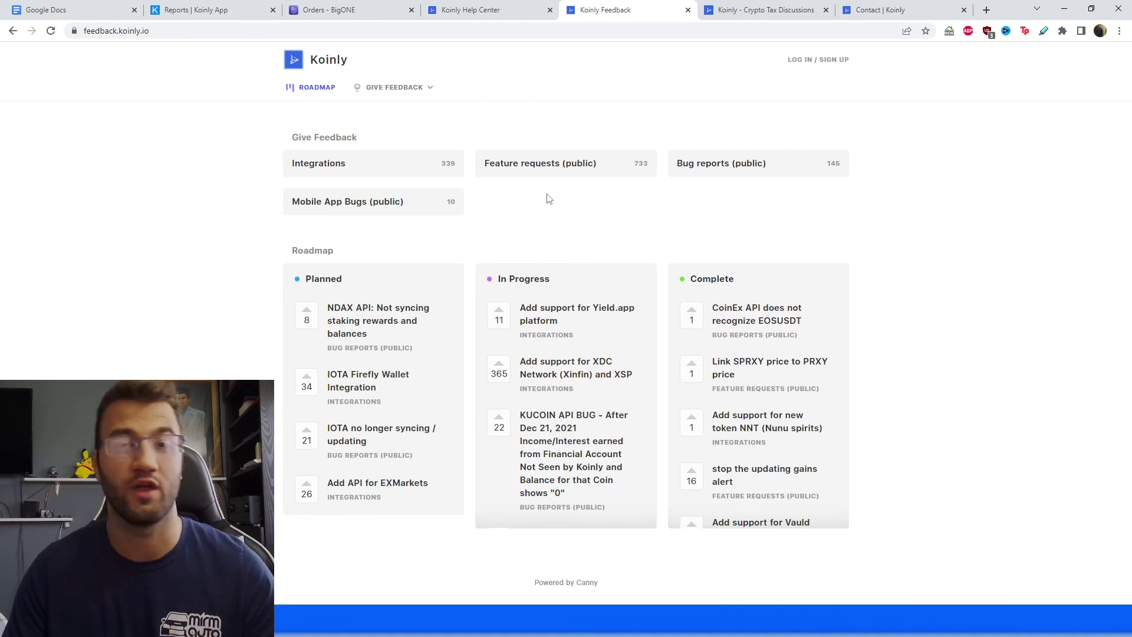
key(ctrl+Tab)
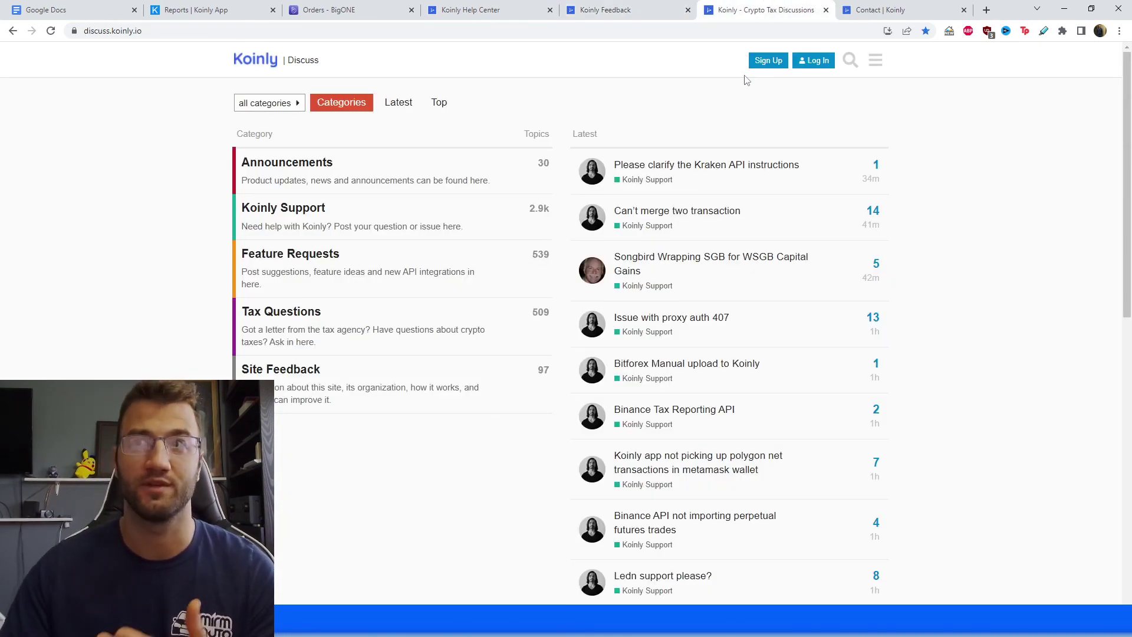
click(903, 9)
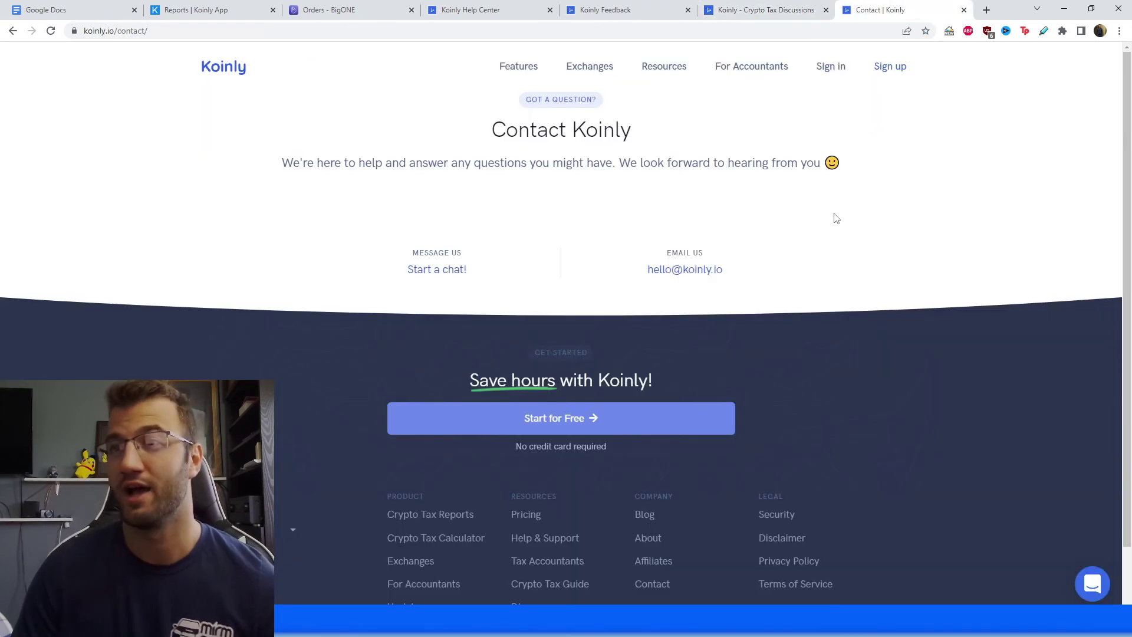